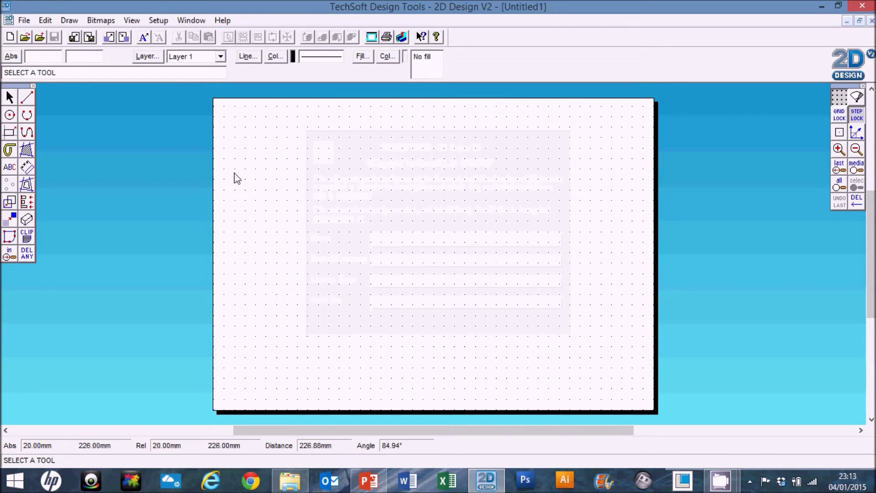
# Set the drawing layout to standard size ISO A4 in portrait orientation.
pyautogui.click(161, 20)
pyautogui.moveTo(206, 35)
pyautogui.click(293, 35)
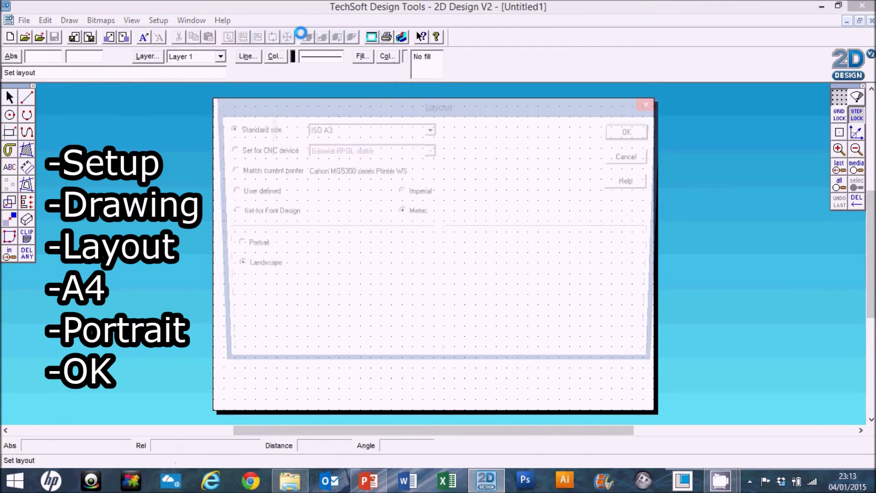
pyautogui.click(430, 129)
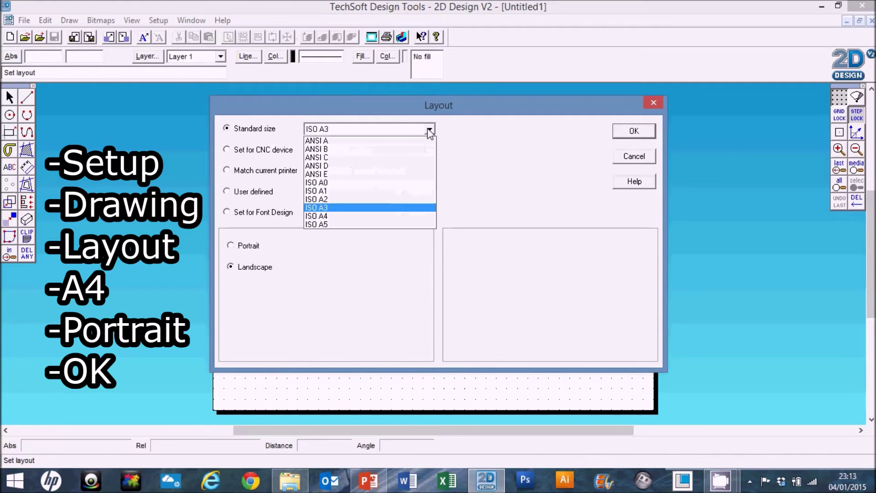
pyautogui.click(324, 215)
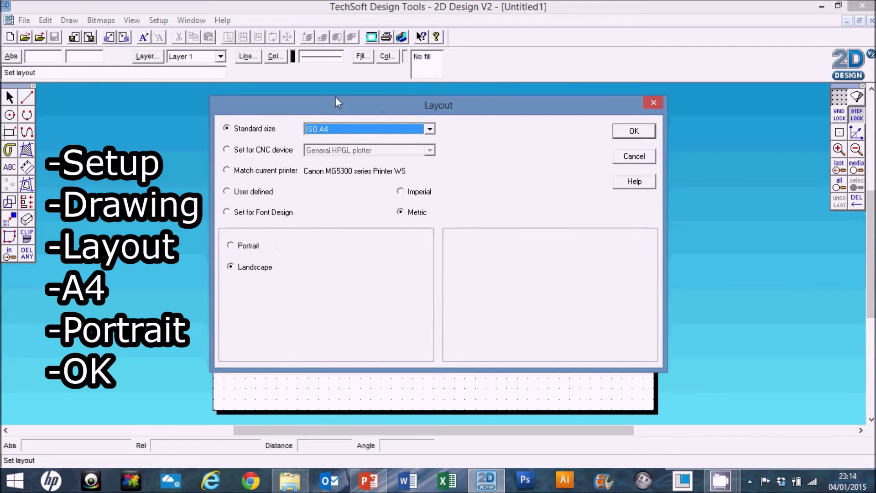
pyautogui.click(429, 130)
pyautogui.click(429, 130)
pyautogui.click(232, 247)
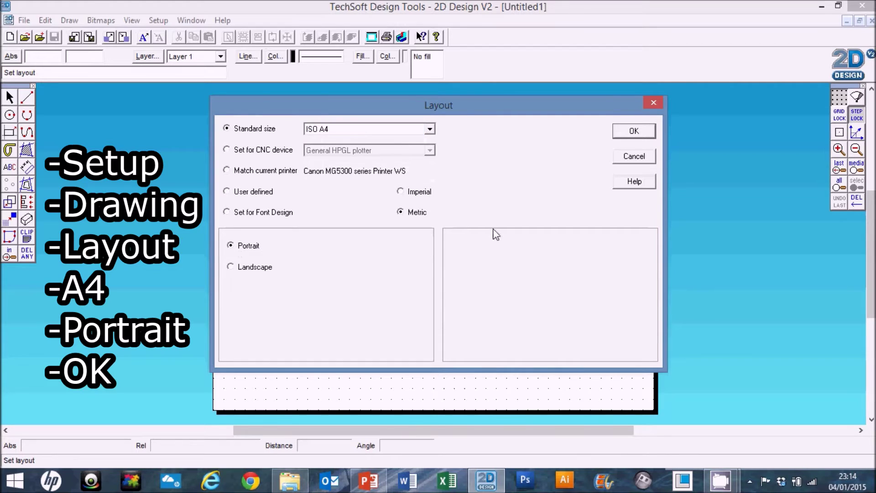
pyautogui.click(640, 132)
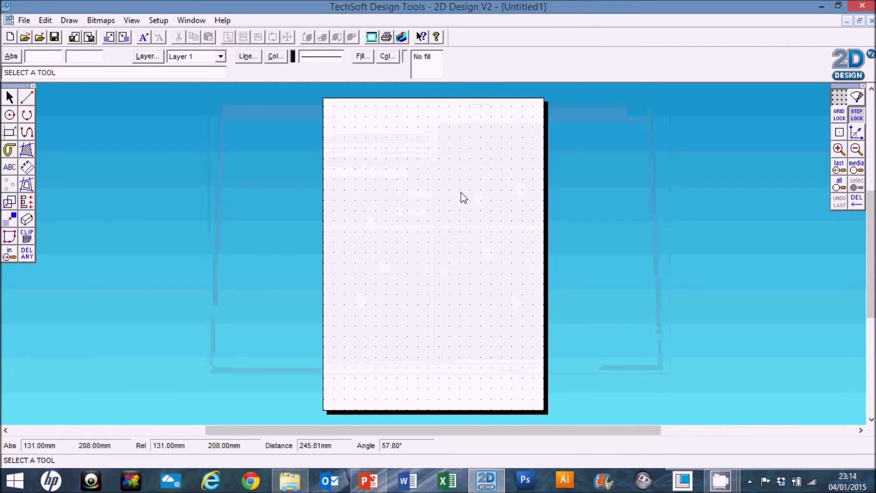
# Change the grid to isometric with 5 mm X and Y grid spacing.
pyautogui.doubleClick(838, 98)
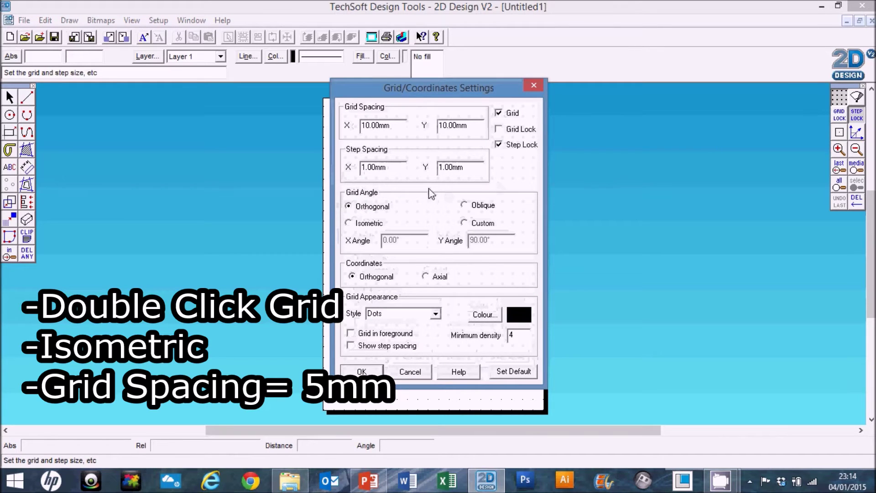
pyautogui.click(349, 223)
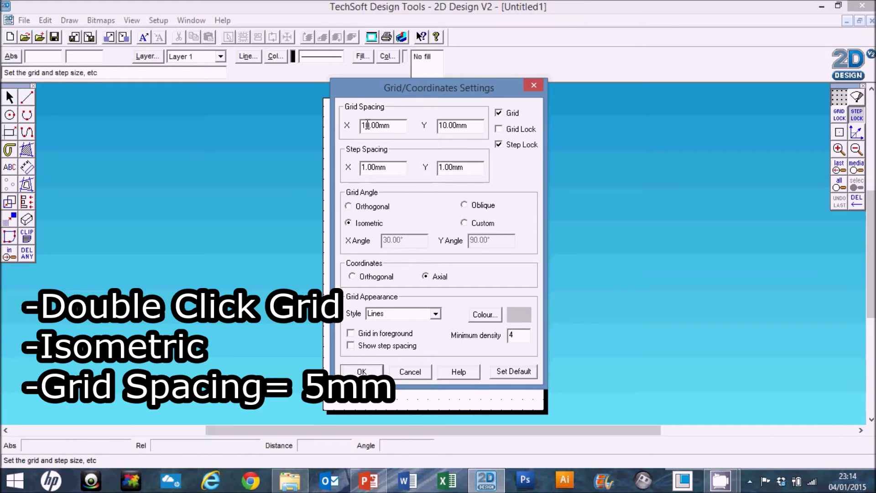
pyautogui.moveTo(369, 125); pyautogui.dragTo(351, 127)
pyautogui.write('5')
pyautogui.moveTo(446, 128); pyautogui.dragTo(435, 126)
pyautogui.write('5')
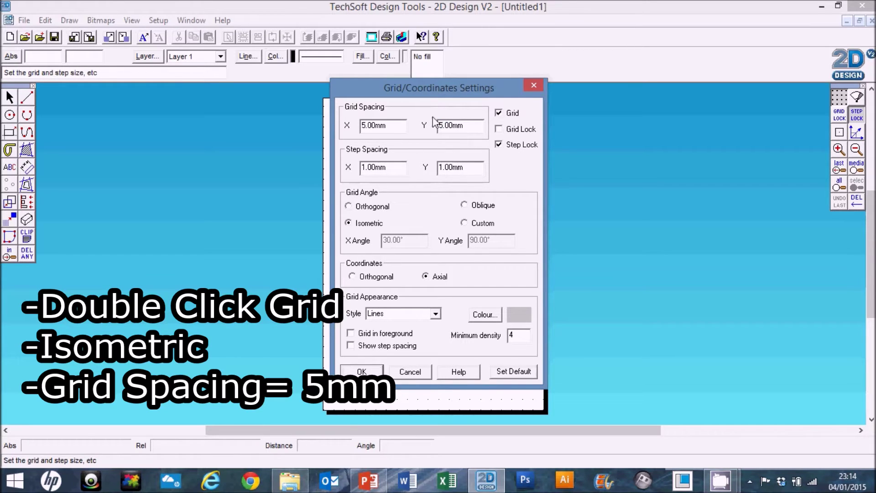
pyautogui.click(369, 374)
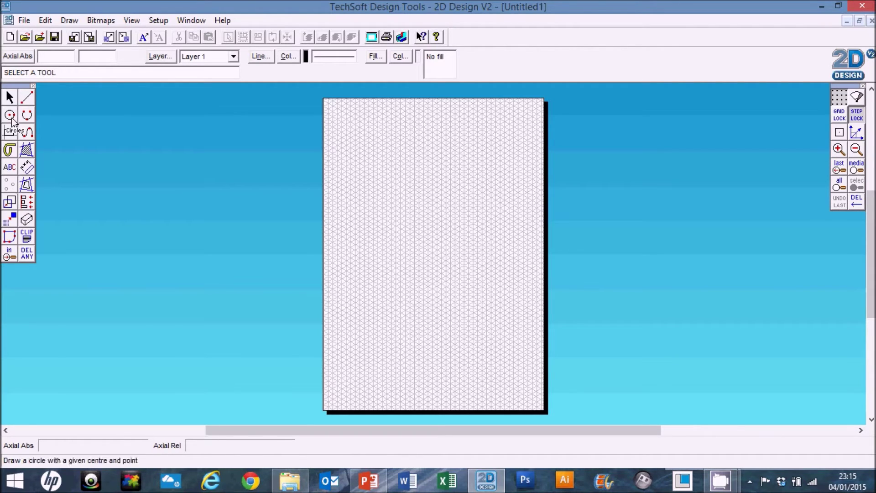
# Turn on Grid Lock and draw a 35 mm by 60 mm isometric parallelogram near the top of the page as the block's upper face.
pyautogui.click(8, 134)
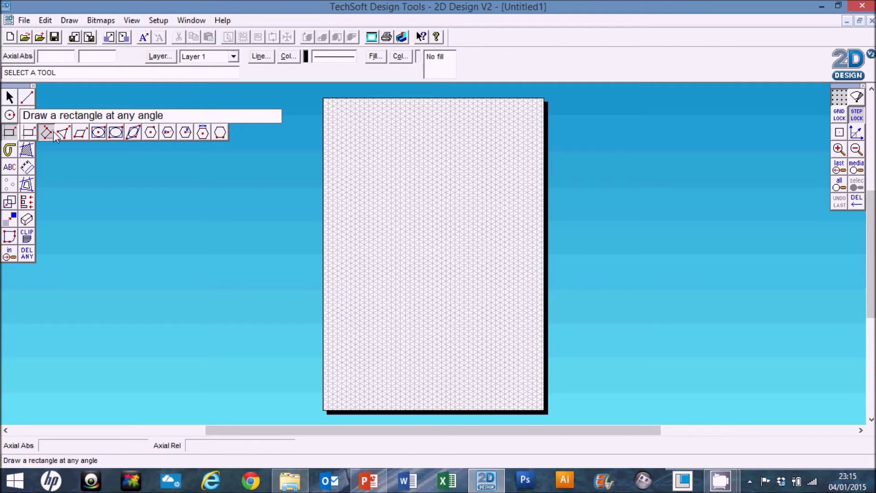
pyautogui.click(81, 134)
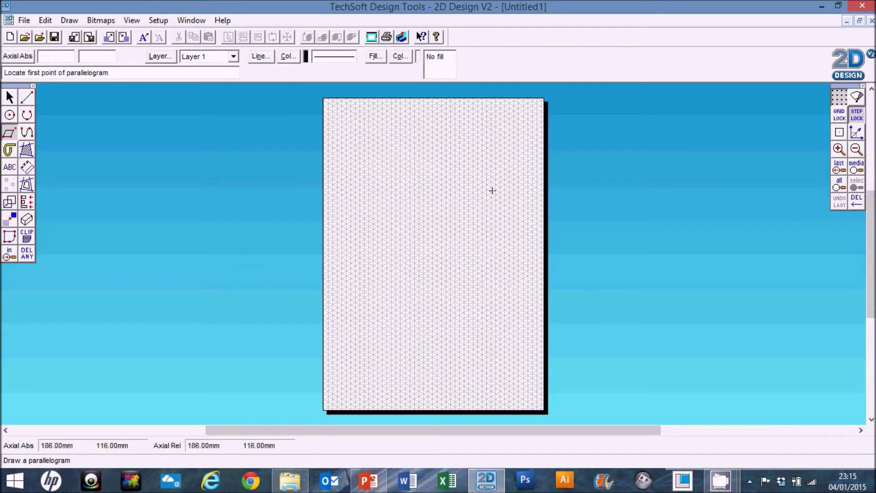
pyautogui.click(837, 116)
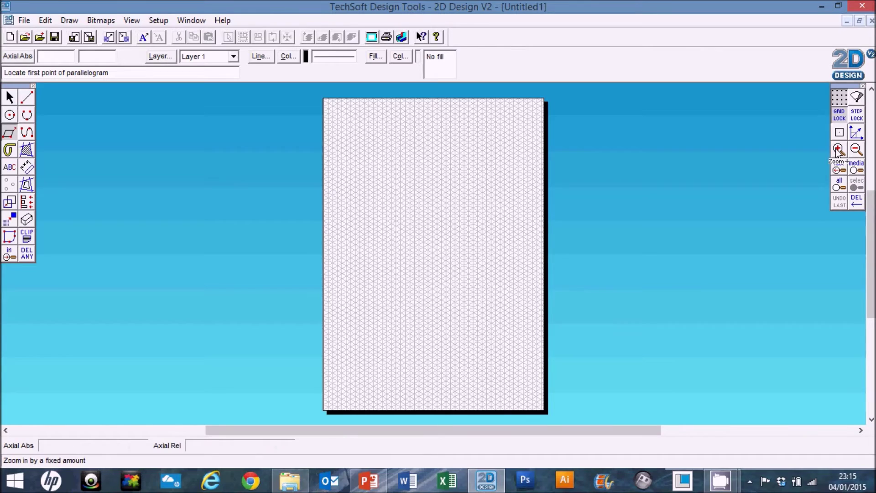
pyautogui.click(839, 149)
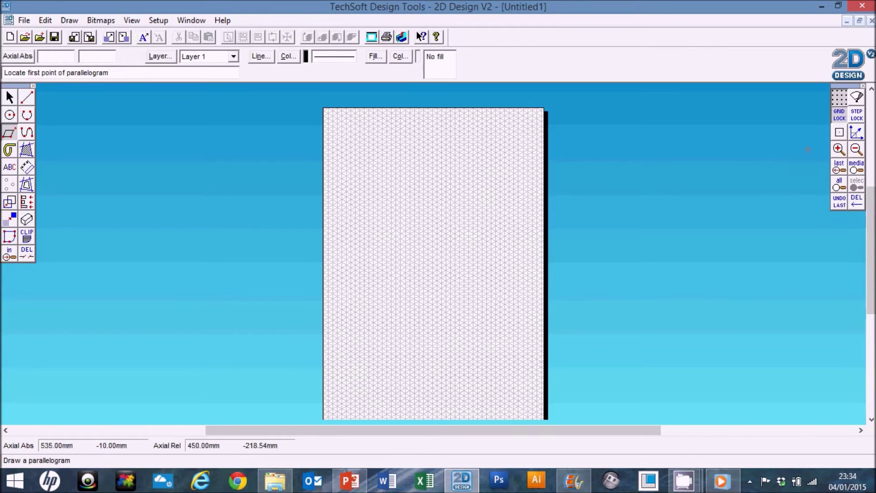
pyautogui.click(838, 149)
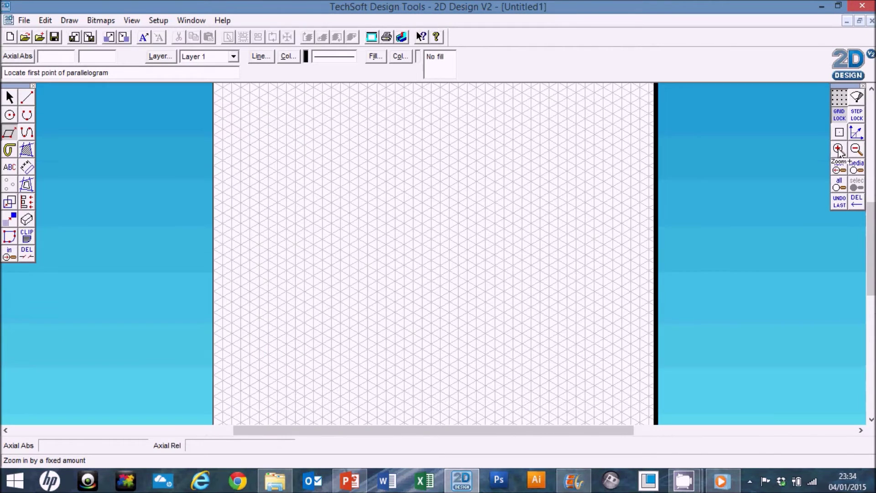
pyautogui.click(839, 149)
pyautogui.click(838, 149)
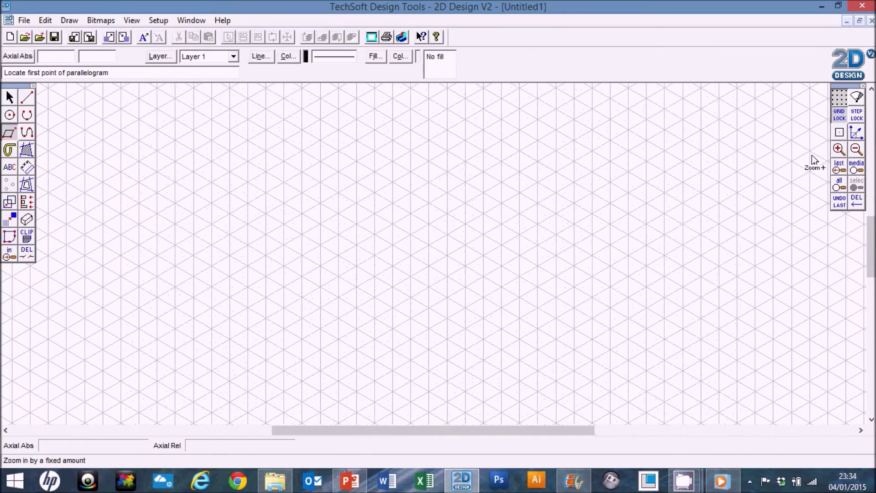
pyautogui.click(856, 149)
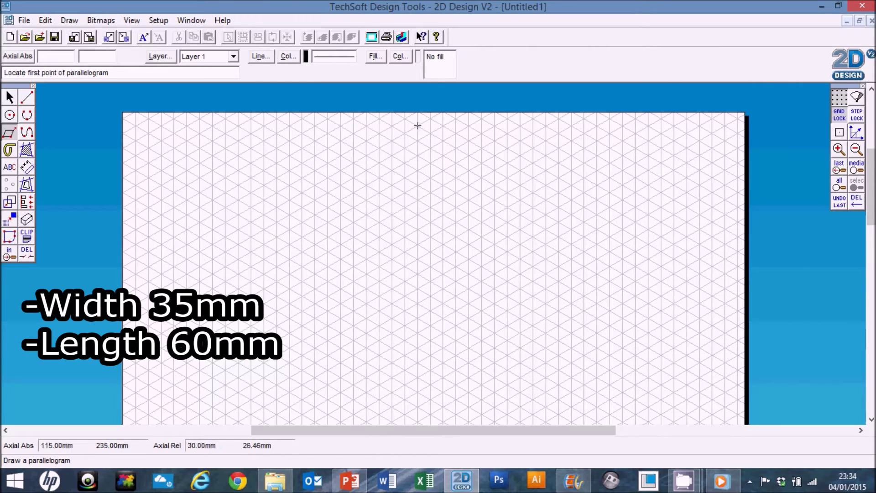
pyautogui.click(418, 140)
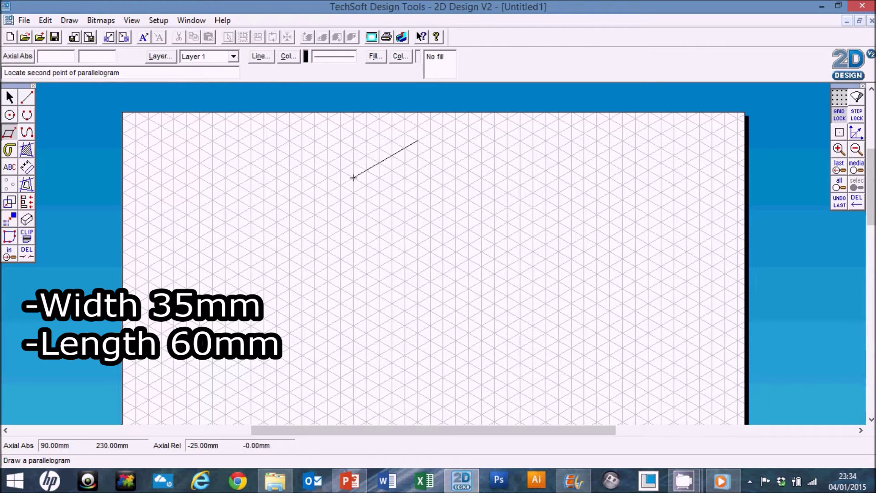
pyautogui.click(328, 192)
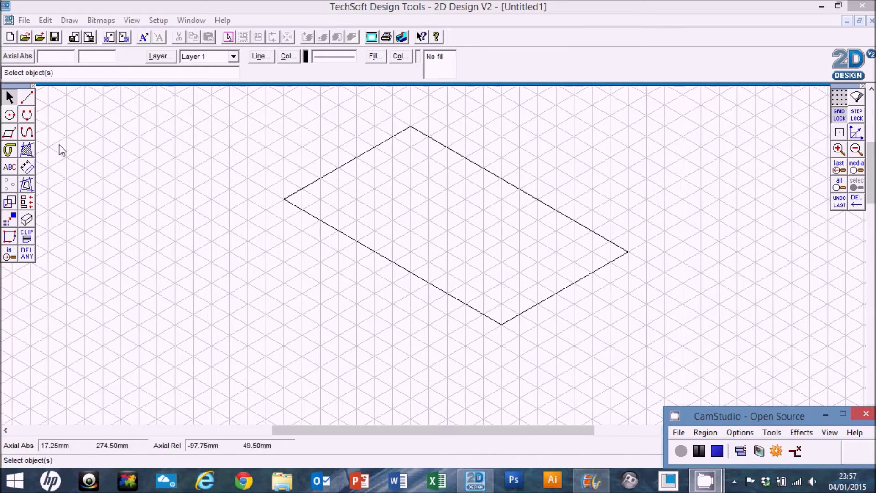
# Draw a parallelogram 5 mm high and 60 mm long below the upper face's long front edge as the block's side face.
pyautogui.click(9, 132)
pyautogui.click(284, 199)
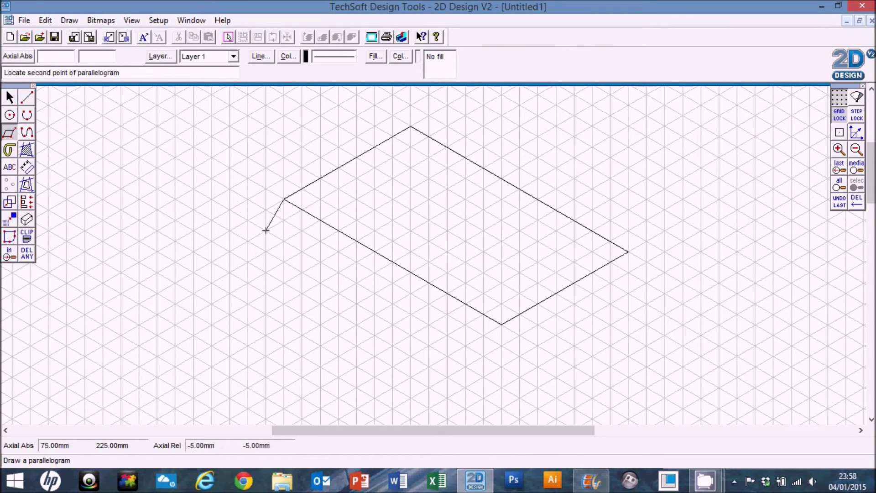
pyautogui.click(284, 220)
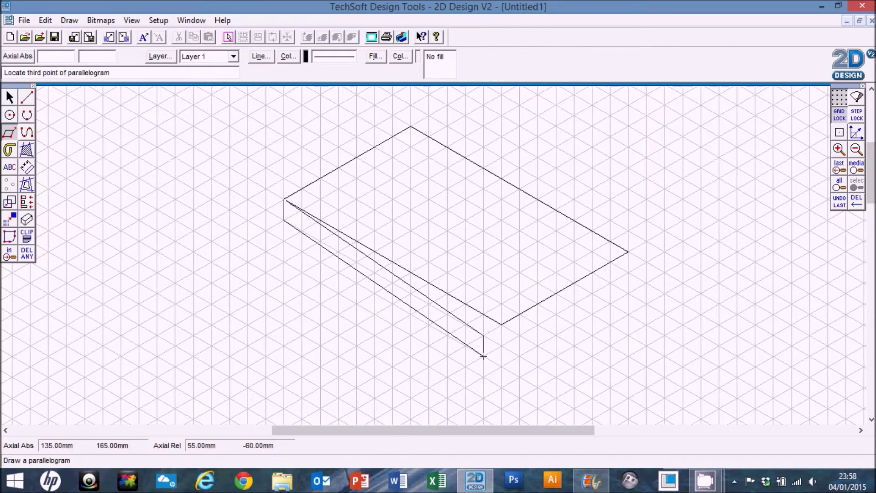
pyautogui.click(501, 345)
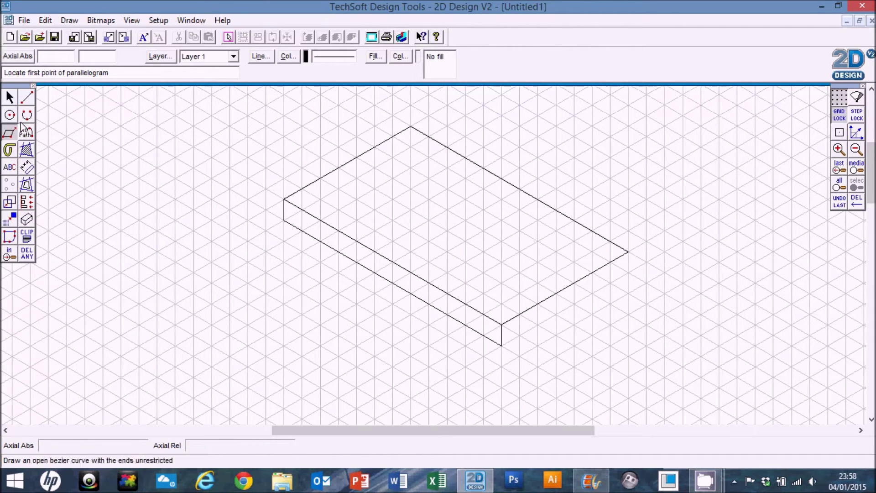
# Close the block's end face with a 5 mm vertical line from its right corner and a 35 mm line along the lower edge.
pyautogui.click(26, 97)
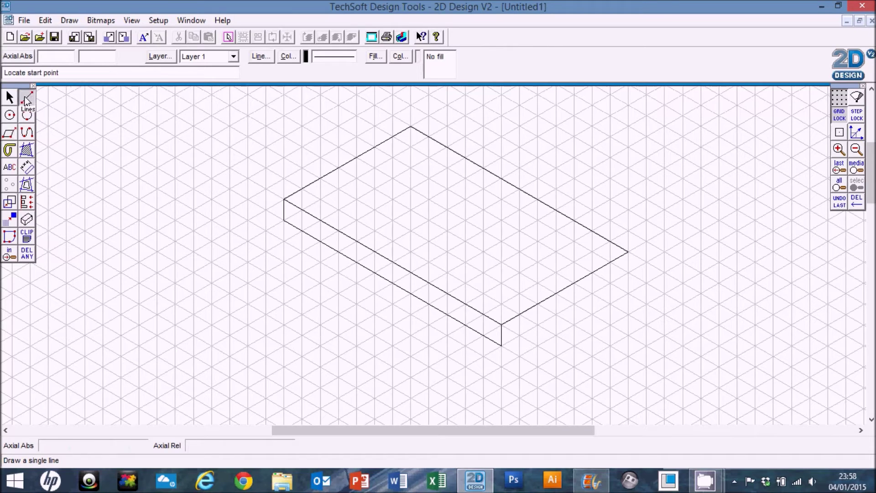
pyautogui.click(628, 252)
pyautogui.click(628, 269)
pyautogui.click(628, 273)
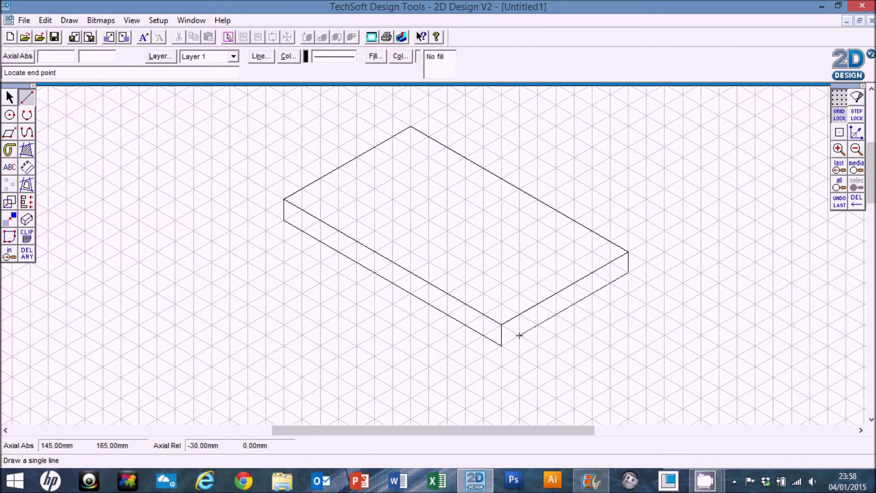
pyautogui.click(501, 346)
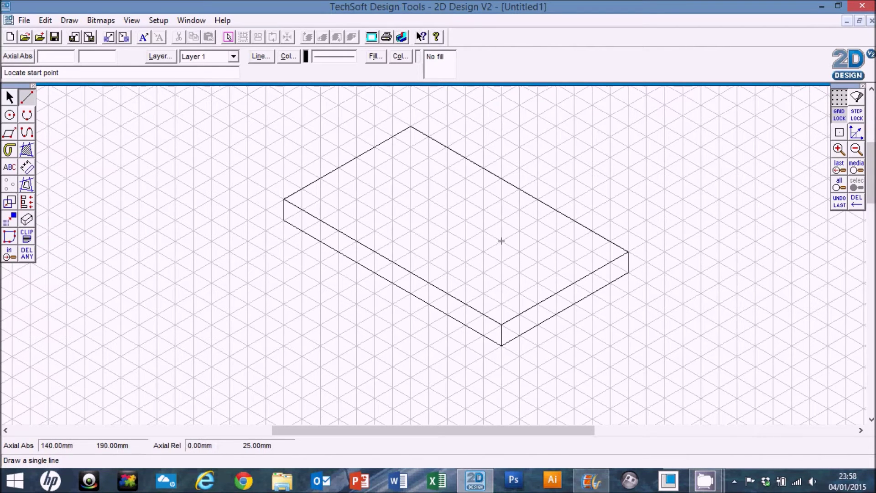
# Copy the whole block with one repeat, placing the copy 100 mm straight below the original.
pyautogui.click(856, 167)
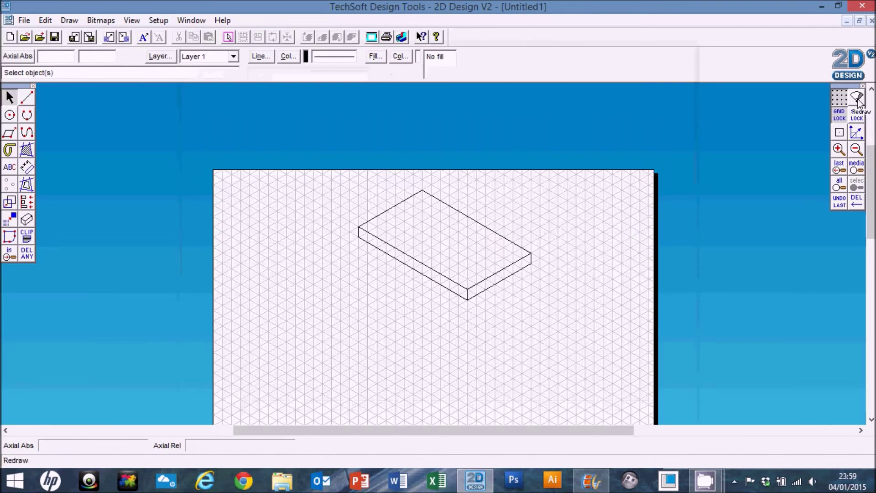
pyautogui.click(838, 149)
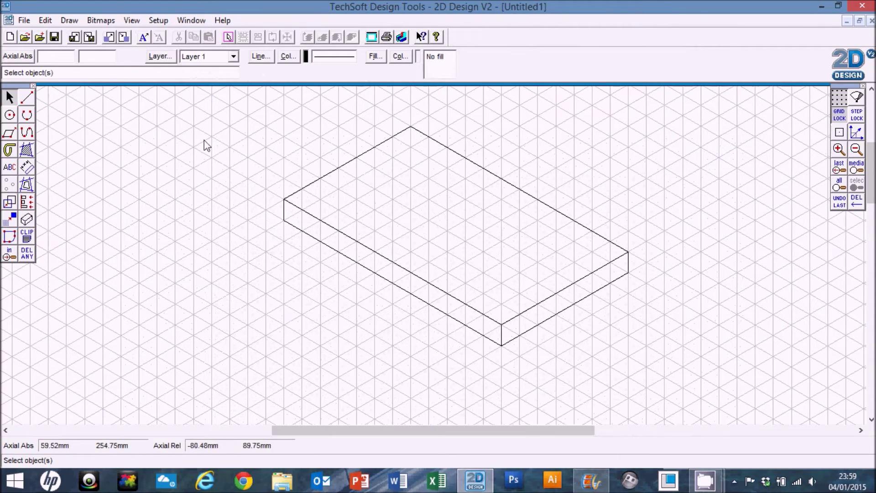
pyautogui.moveTo(248, 107); pyautogui.dragTo(540, 314)
pyautogui.moveTo(657, 348); pyautogui.dragTo(658, 363)
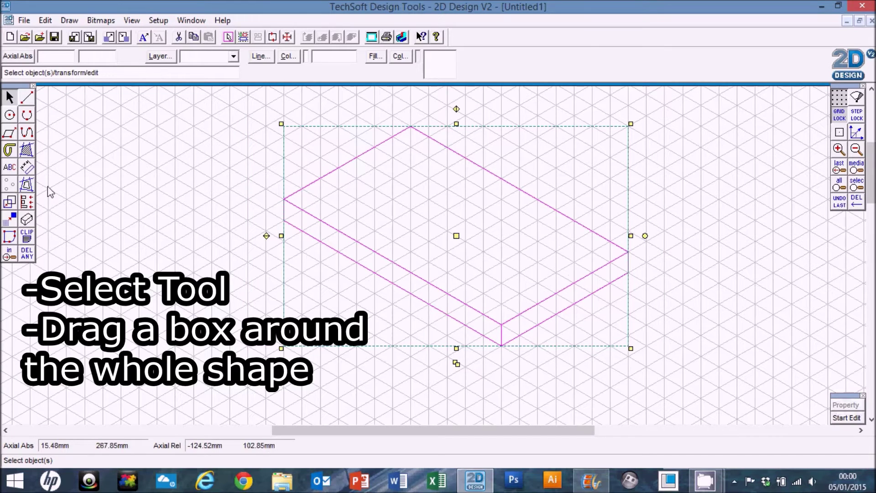
pyautogui.click(10, 203)
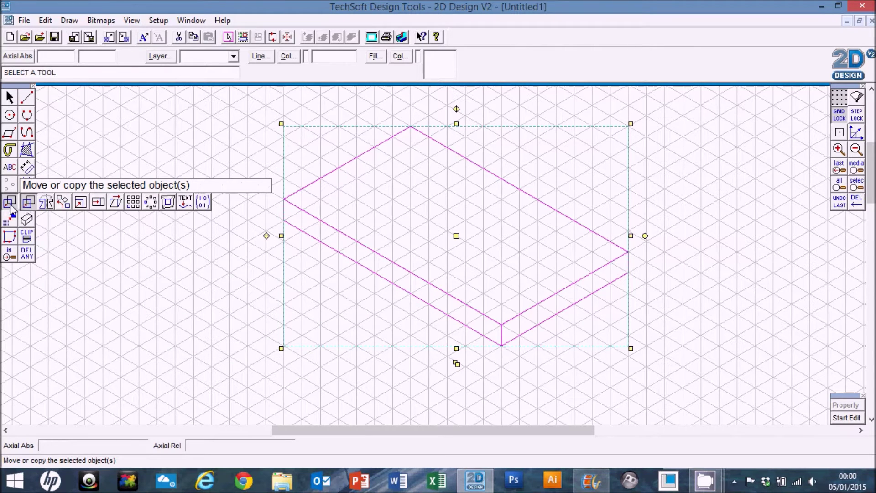
pyautogui.click(28, 202)
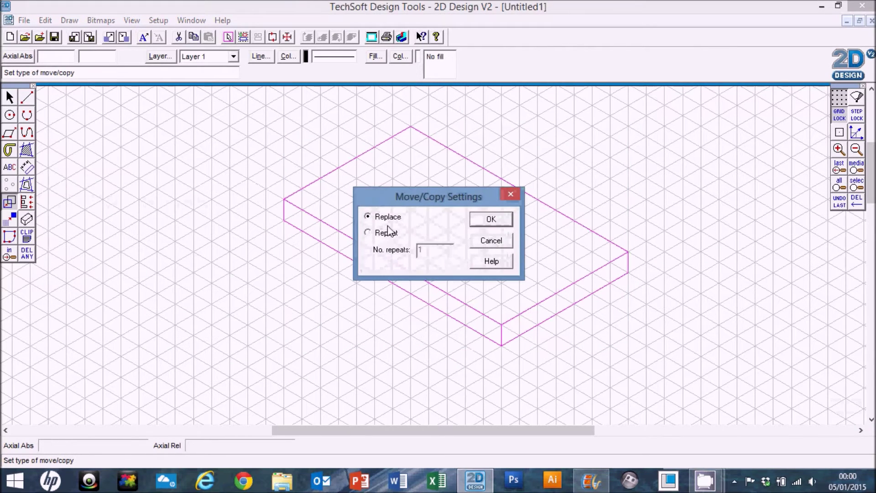
pyautogui.click(378, 233)
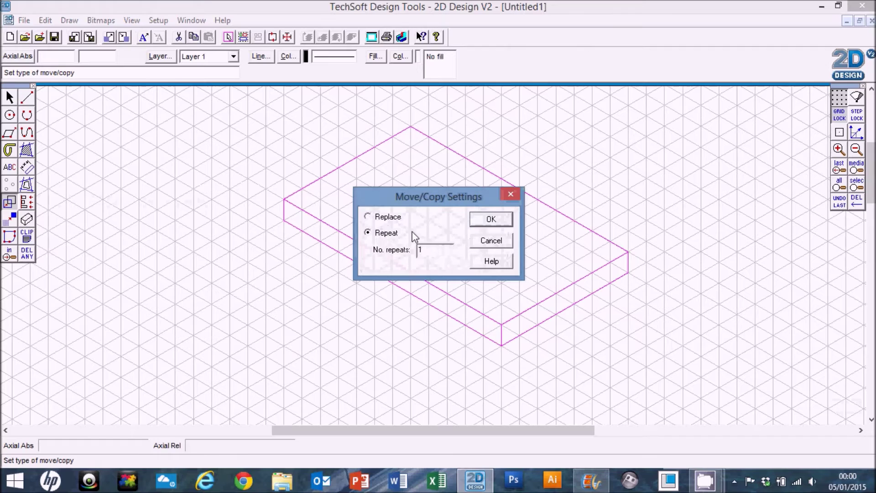
pyautogui.click(492, 219)
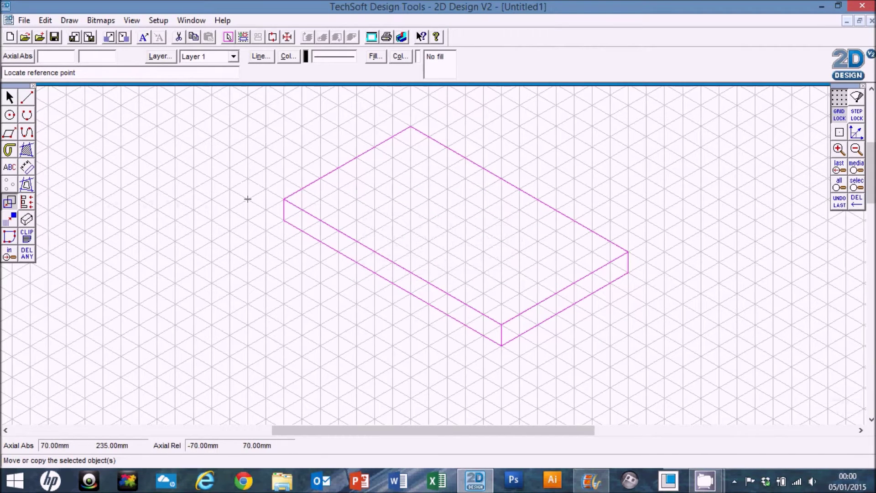
pyautogui.click(856, 151)
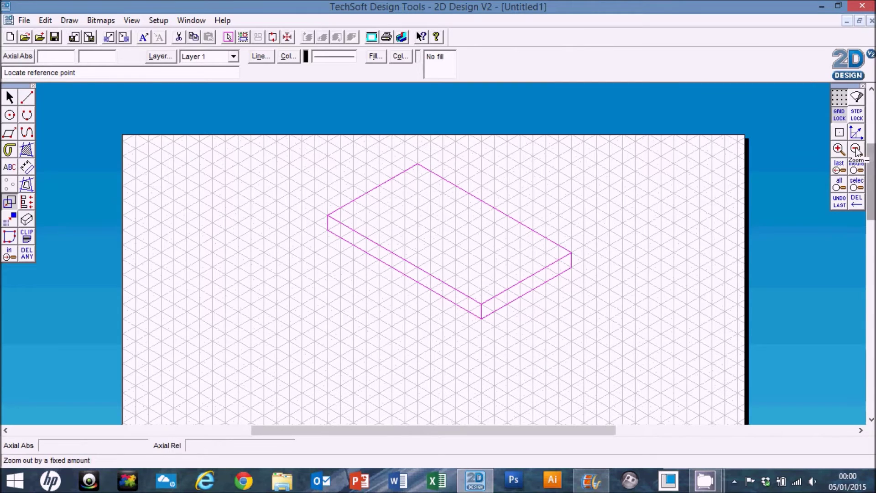
pyautogui.click(856, 150)
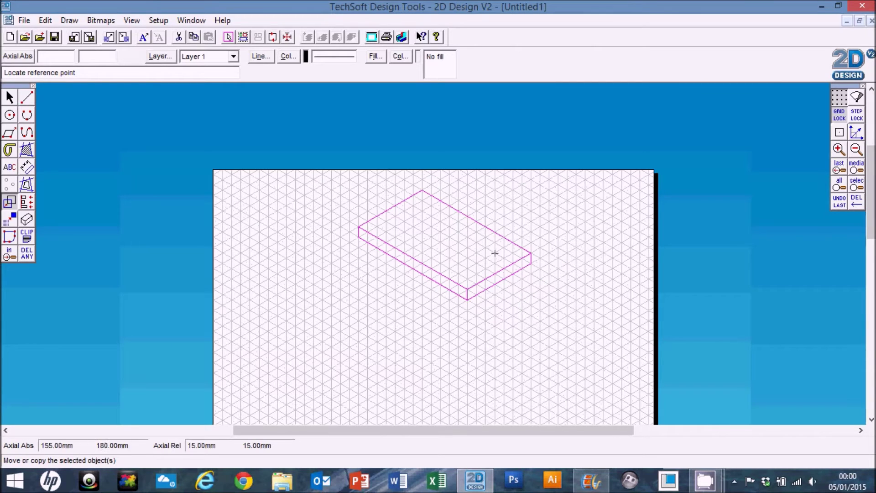
pyautogui.click(530, 263)
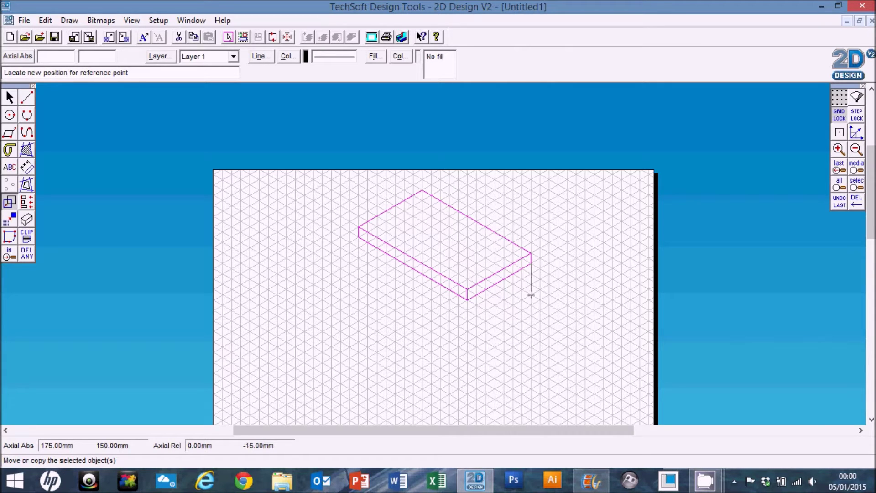
pyautogui.scroll(-3, 539, 356)
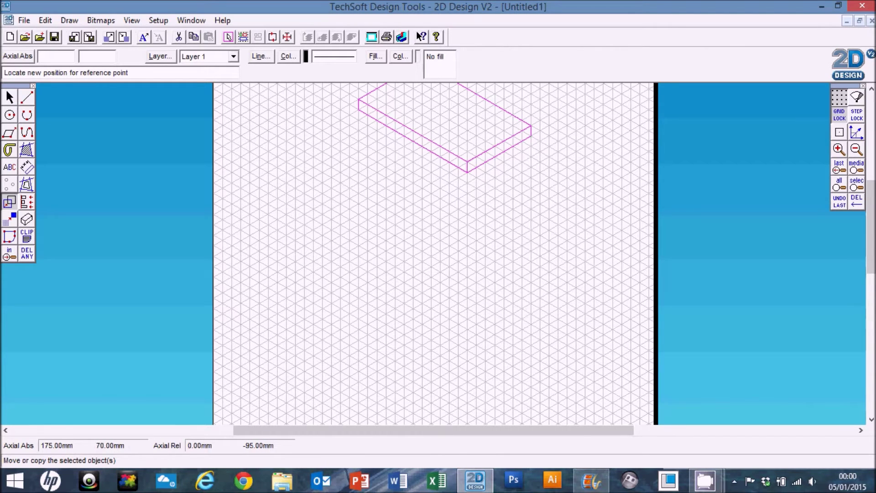
pyautogui.click(531, 345)
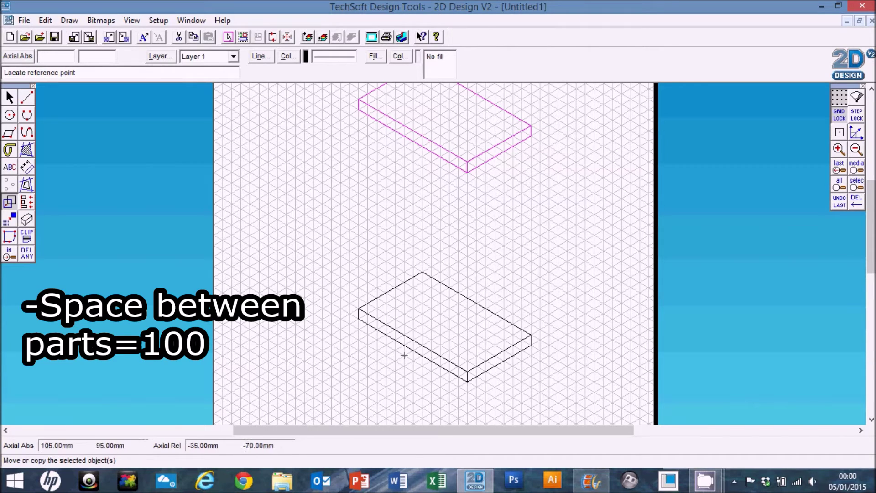
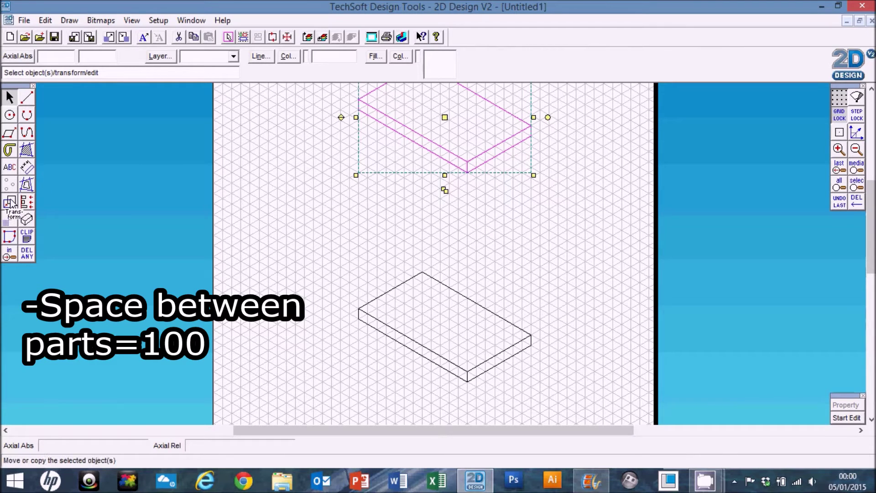
# Copy the original block once more, placing the copy midway between the two existing blocks, and deselect it.
pyautogui.doubleClick(10, 201)
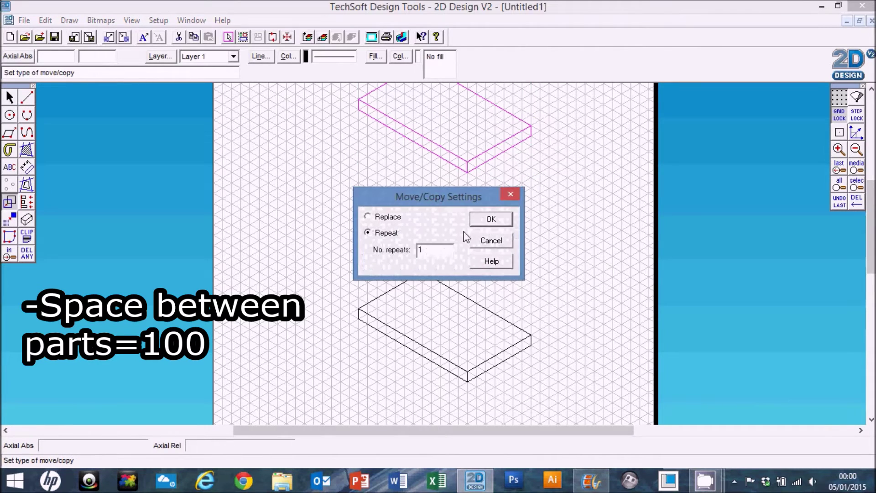
pyautogui.click(487, 220)
pyautogui.click(531, 136)
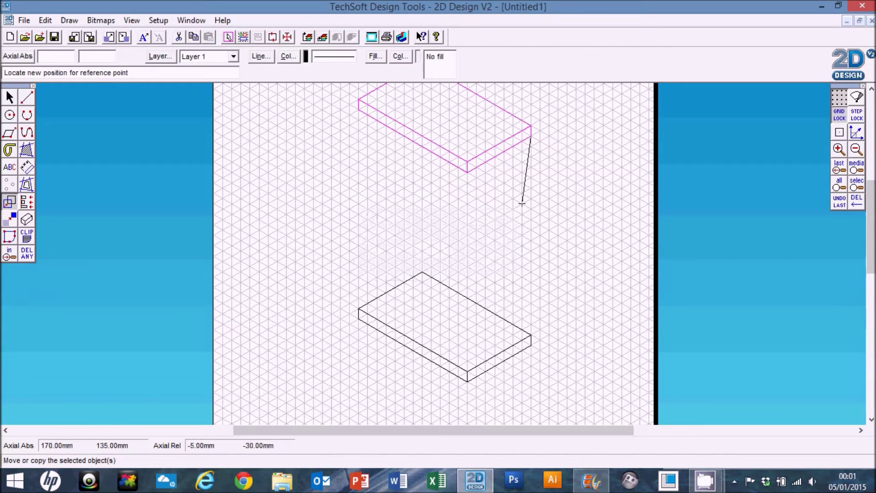
pyautogui.click(531, 240)
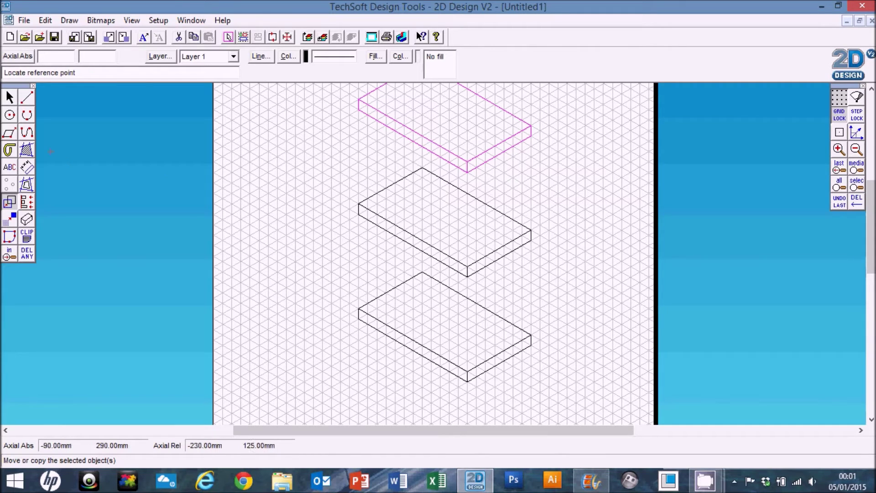
pyautogui.press('Escape')
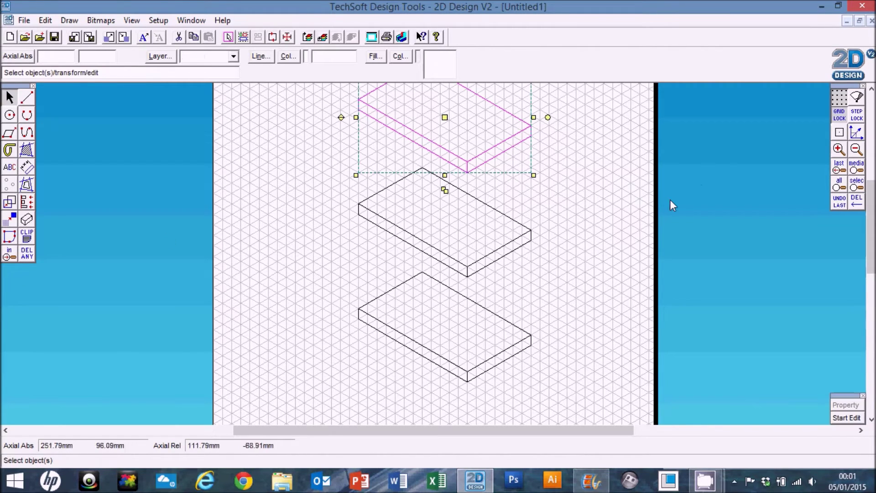
pyautogui.click(546, 154)
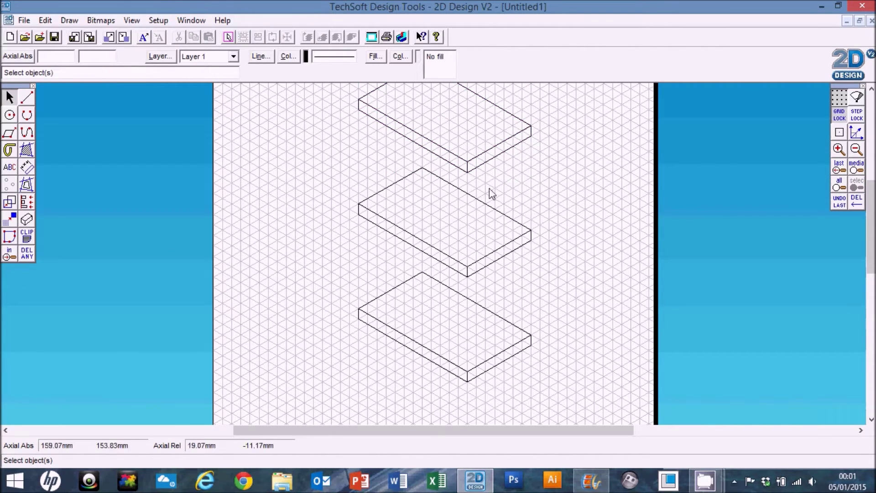
# Delete the end face's lower edge and the side-face parallelogram from the middle block.
pyautogui.click(479, 273)
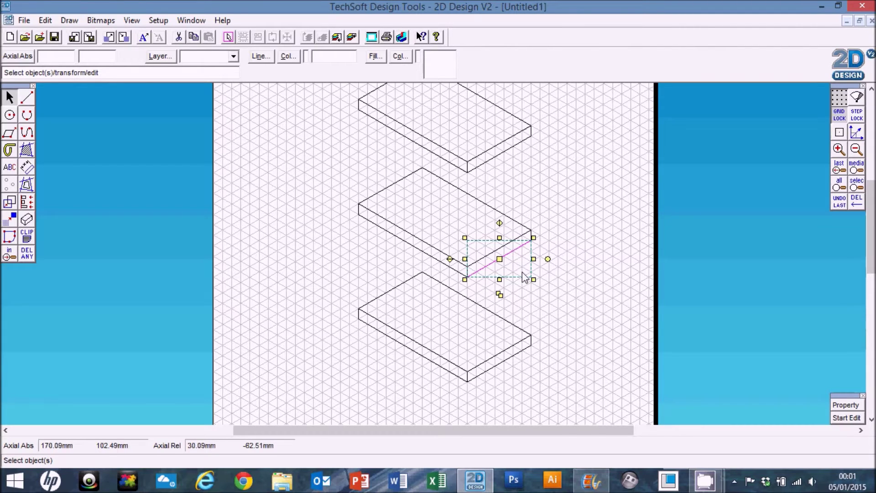
pyautogui.press('Delete')
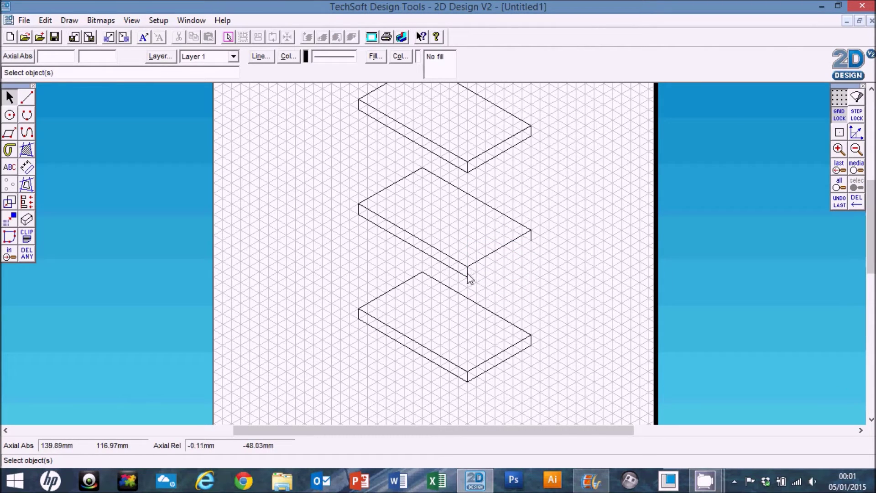
pyautogui.click(462, 276)
pyautogui.press('Delete')
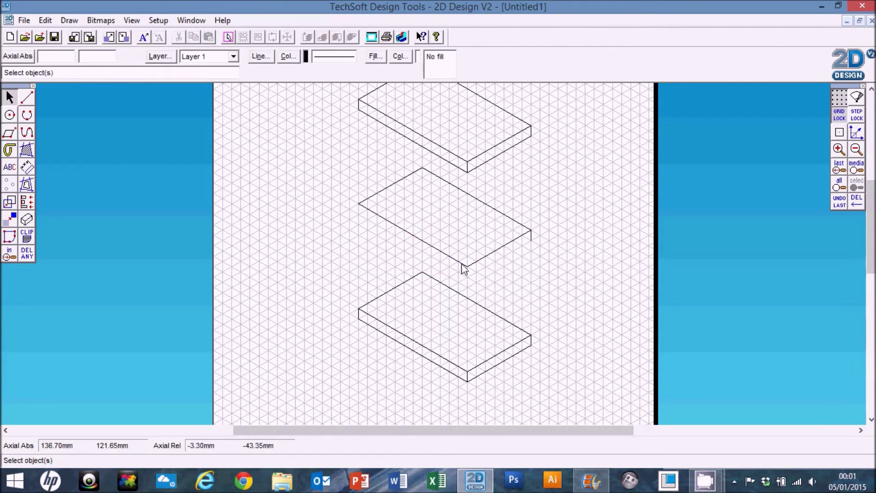
# Draw 10 mm vertical lines down from the left and front corners of the middle block's upper face.
pyautogui.click(838, 149)
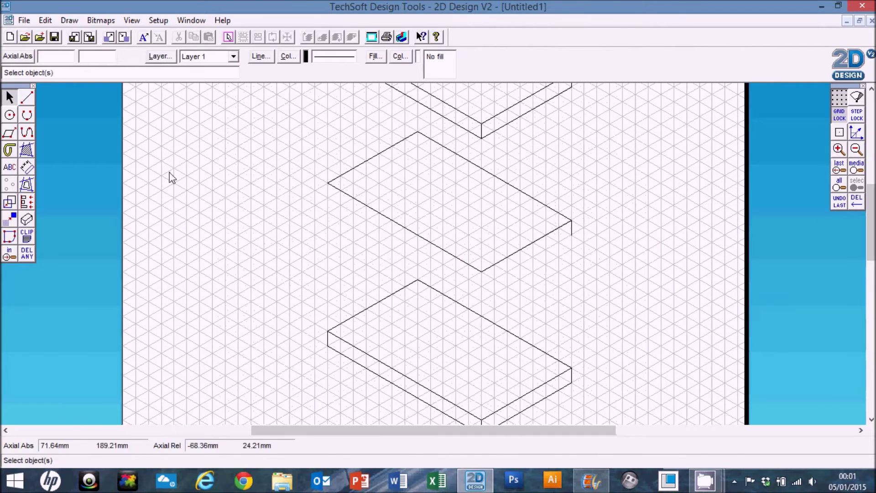
pyautogui.click(27, 97)
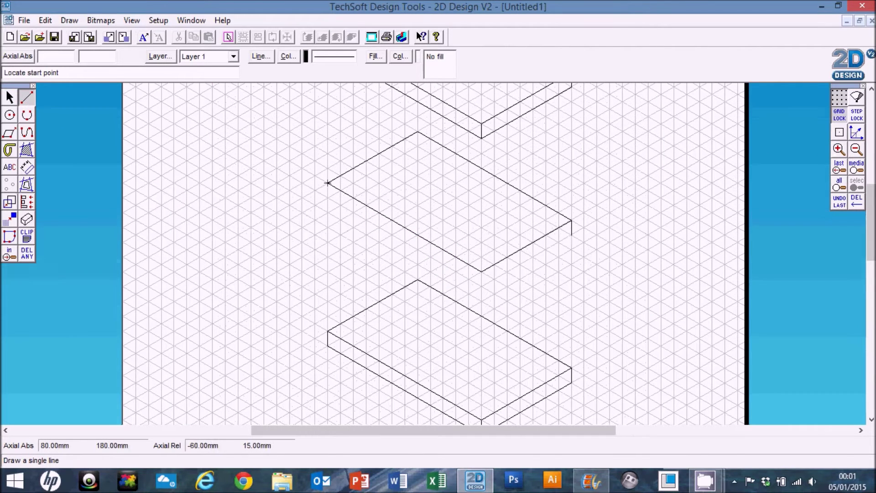
pyautogui.click(328, 213)
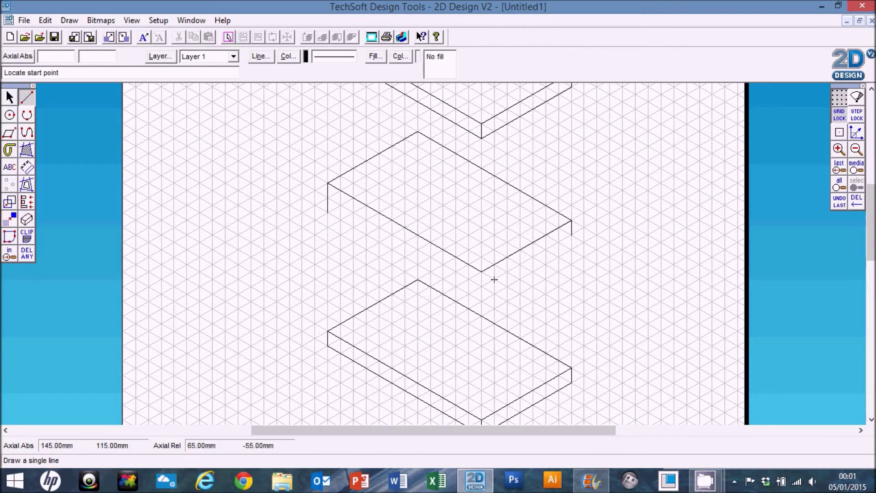
pyautogui.click(482, 272)
pyautogui.click(481, 298)
# Replace the short vertical line at the middle block's right corner with one 10 mm long.
pyautogui.click(10, 97)
pyautogui.click(572, 241)
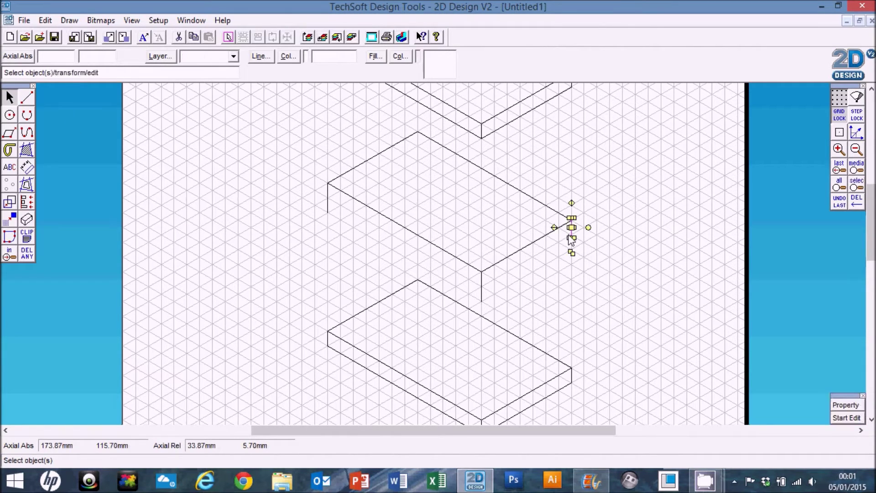
pyautogui.press('Delete')
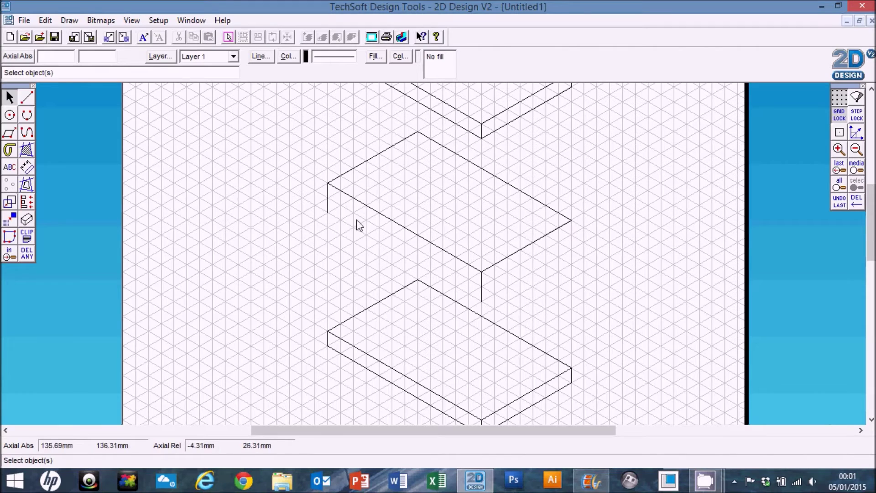
pyautogui.click(27, 96)
pyautogui.click(572, 220)
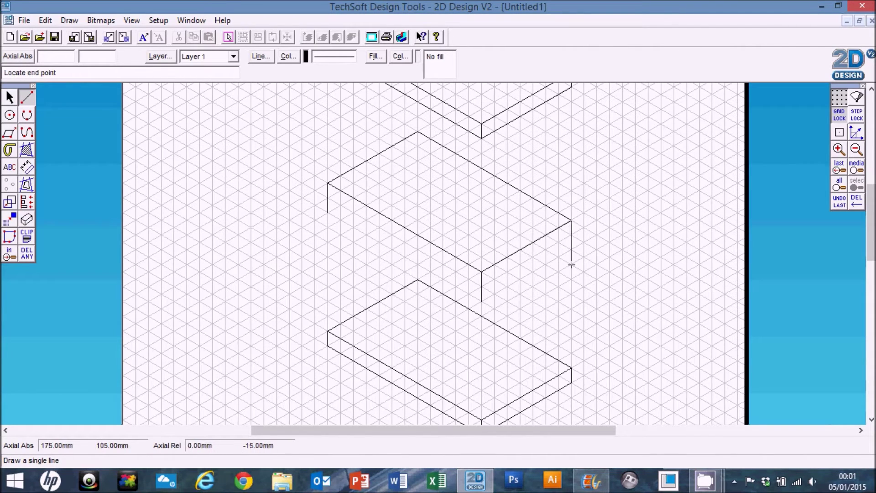
pyautogui.click(571, 250)
# Close the middle block's end and side faces by joining the lower ends of its three vertical edges.
pyautogui.click(571, 250)
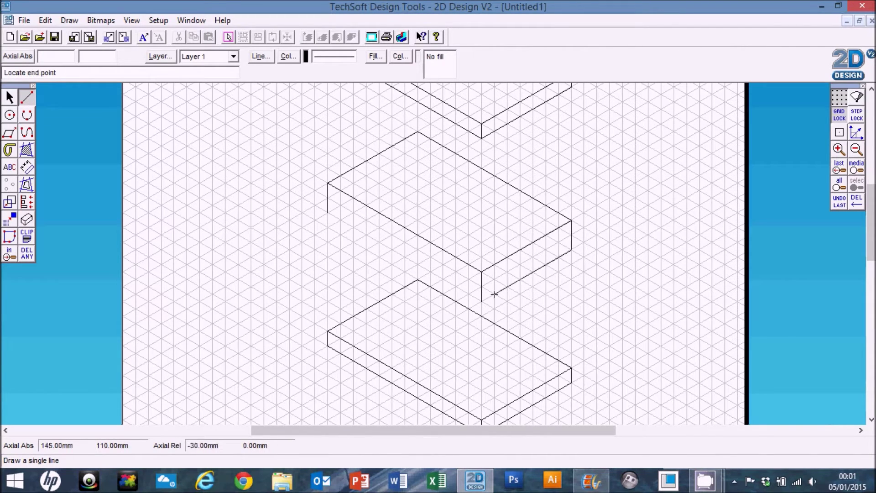
pyautogui.click(481, 301)
pyautogui.click(481, 301)
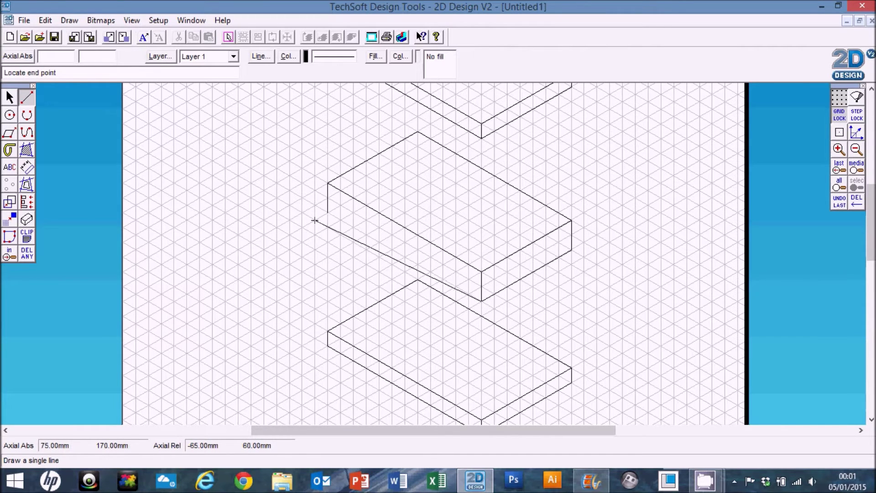
pyautogui.click(326, 210)
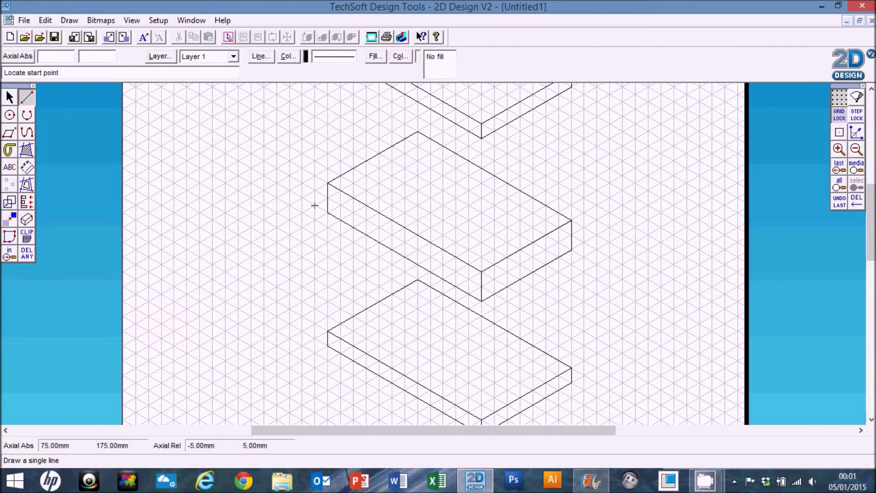
# Draw two full-height vertical lines 15 mm apart, centred on the middle block's end face, for the USB cutout opening.
pyautogui.click(857, 149)
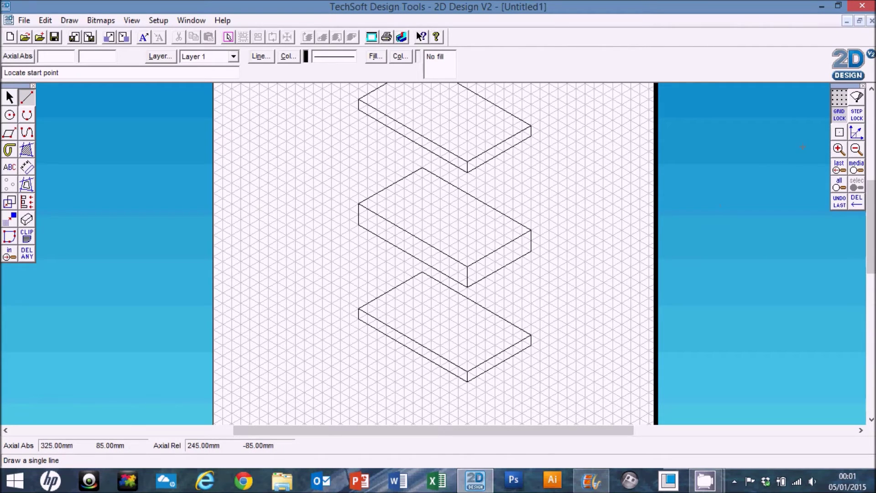
pyautogui.click(838, 149)
pyautogui.click(839, 148)
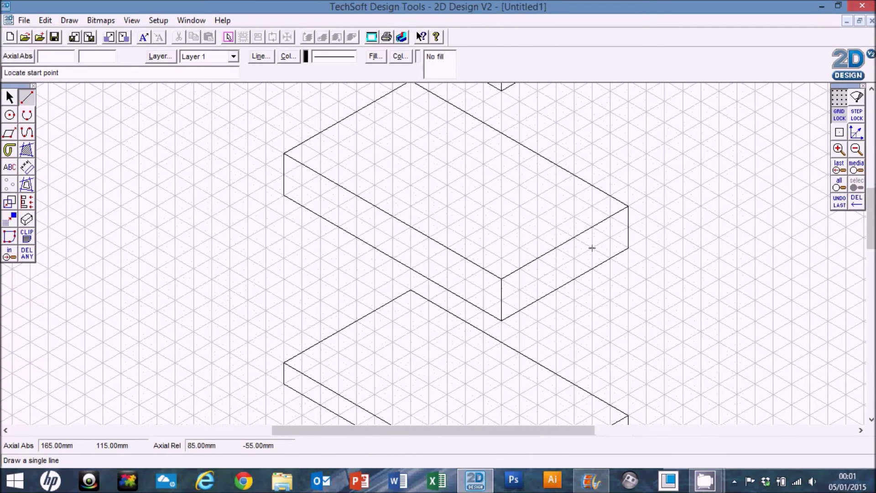
pyautogui.click(591, 269)
pyautogui.click(592, 226)
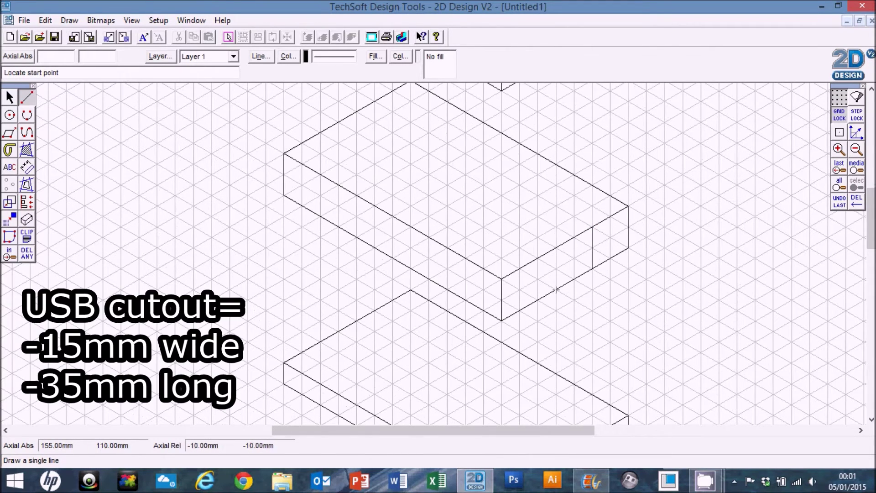
pyautogui.click(538, 301)
pyautogui.click(538, 258)
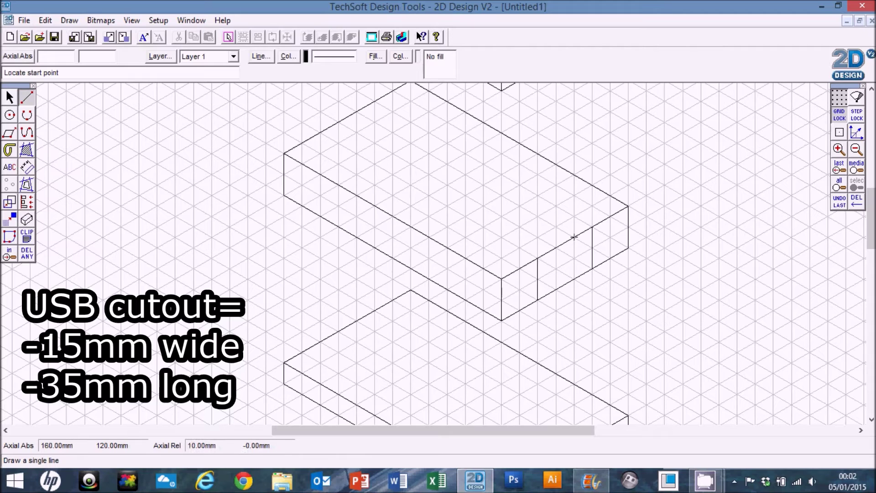
# Outline the USB cutout on the middle block's upper face, 35 mm long and 15 mm wide, starting from the end-face verticals.
pyautogui.click(592, 226)
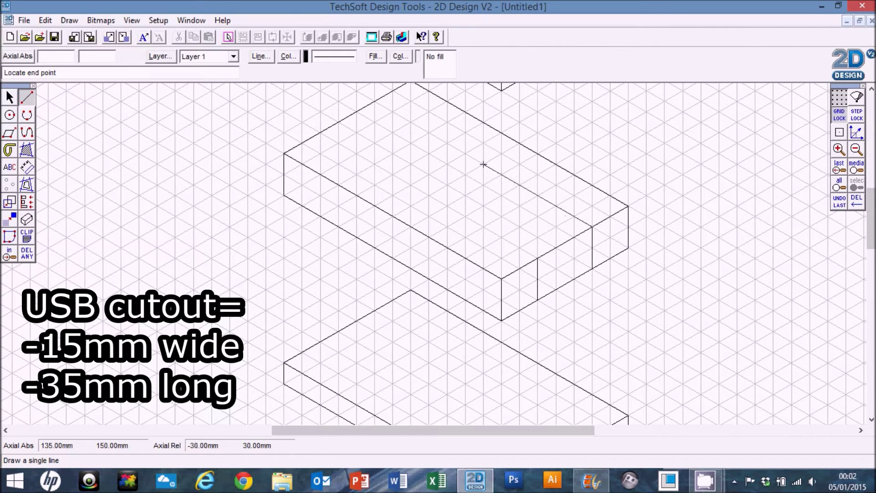
pyautogui.click(465, 154)
pyautogui.click(465, 153)
pyautogui.click(411, 185)
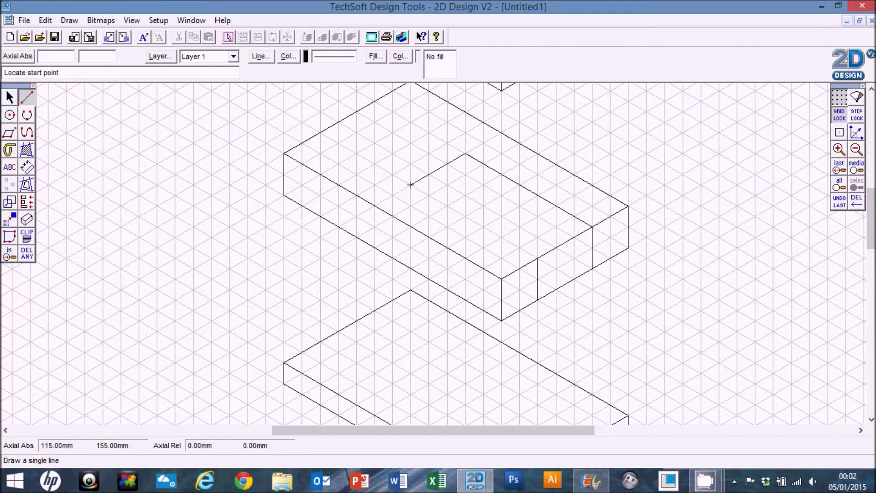
pyautogui.click(537, 257)
pyautogui.click(410, 185)
# Draw the cutout's inner edges: a 10 mm vertical at the back corner, the 35 mm lower side edge and the short visible back edge.
pyautogui.click(465, 153)
pyautogui.click(465, 174)
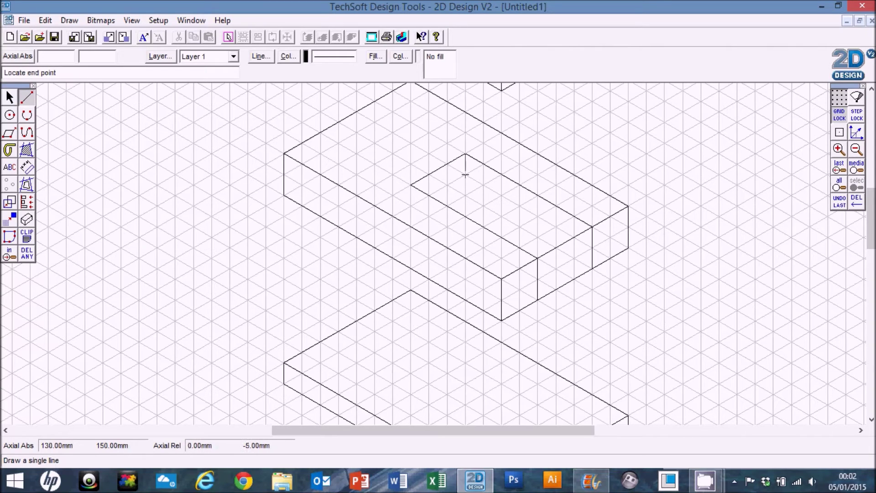
pyautogui.click(592, 269)
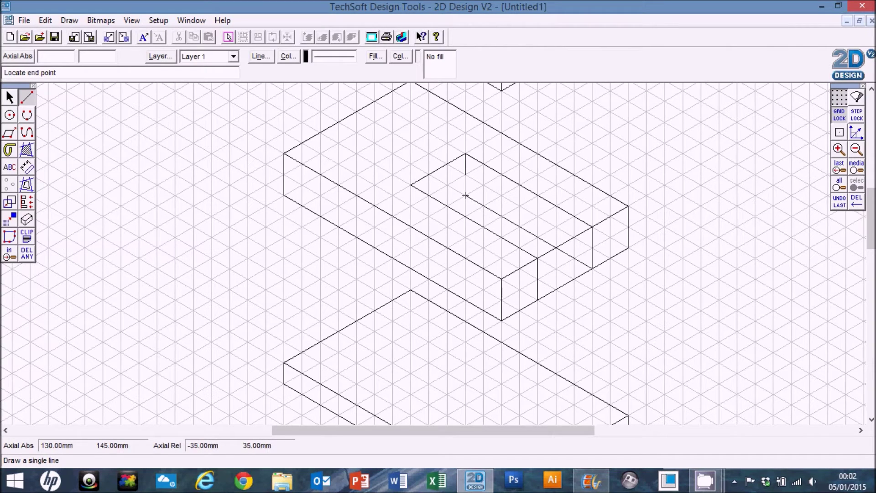
pyautogui.click(465, 174)
pyautogui.click(465, 195)
pyautogui.click(447, 206)
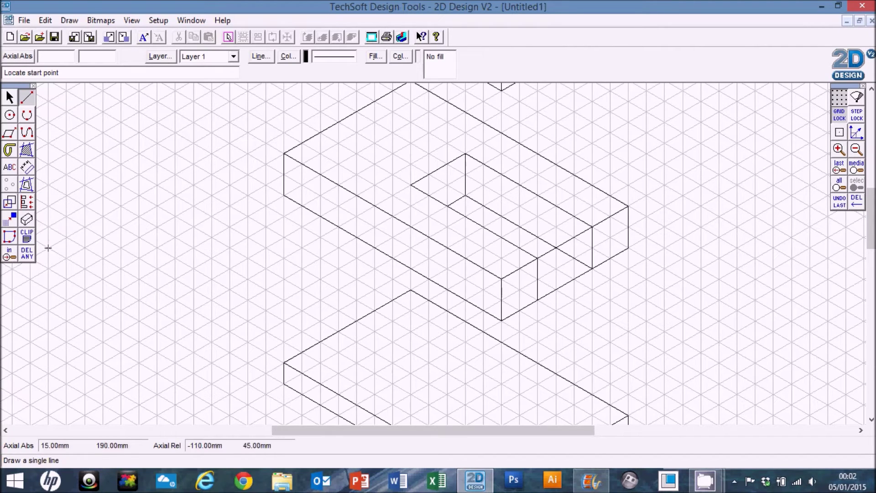
# Delete the parts of the middle block's upper and lower end edges that span the USB cutout opening.
pyautogui.click(27, 254)
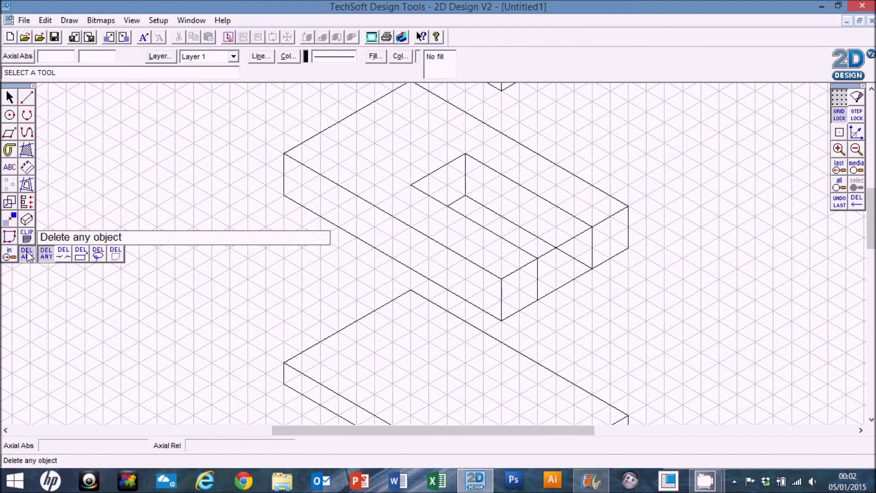
pyautogui.click(64, 254)
pyautogui.click(572, 237)
# Set the boundary fill to a solid green fill with an invisible line.
pyautogui.click(856, 149)
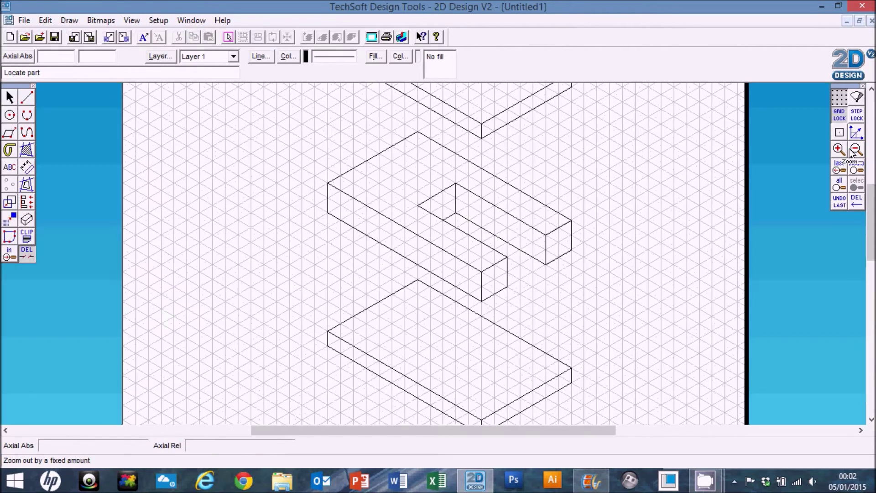
pyautogui.click(856, 150)
pyautogui.click(856, 149)
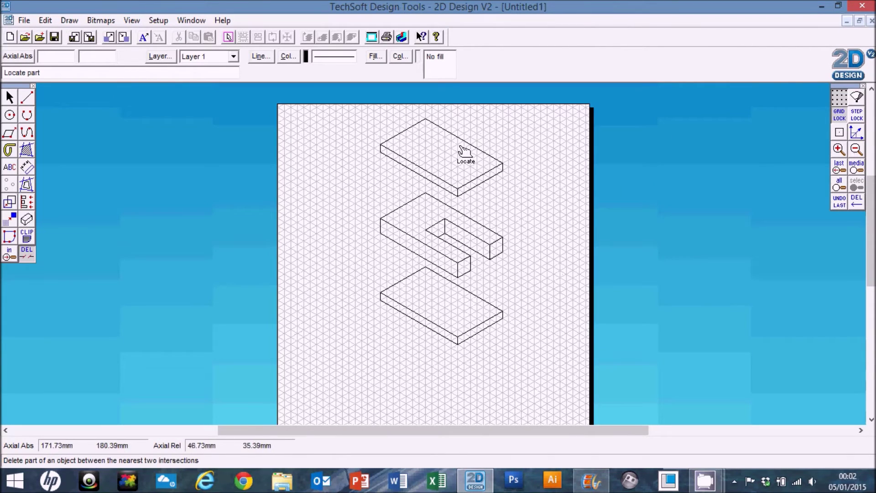
pyautogui.click(839, 150)
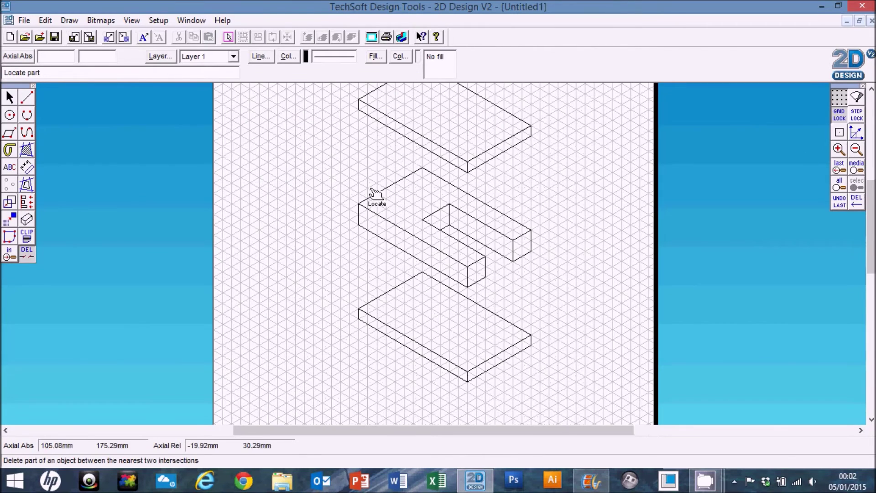
pyautogui.click(27, 151)
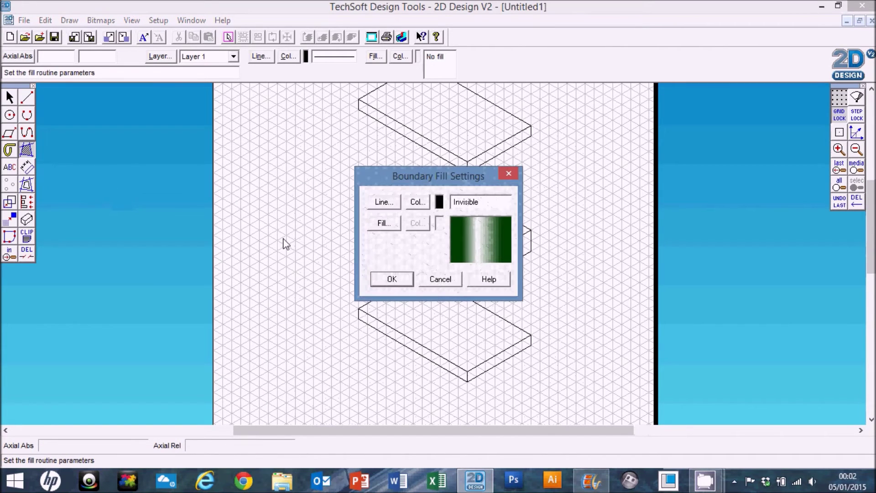
pyautogui.click(383, 224)
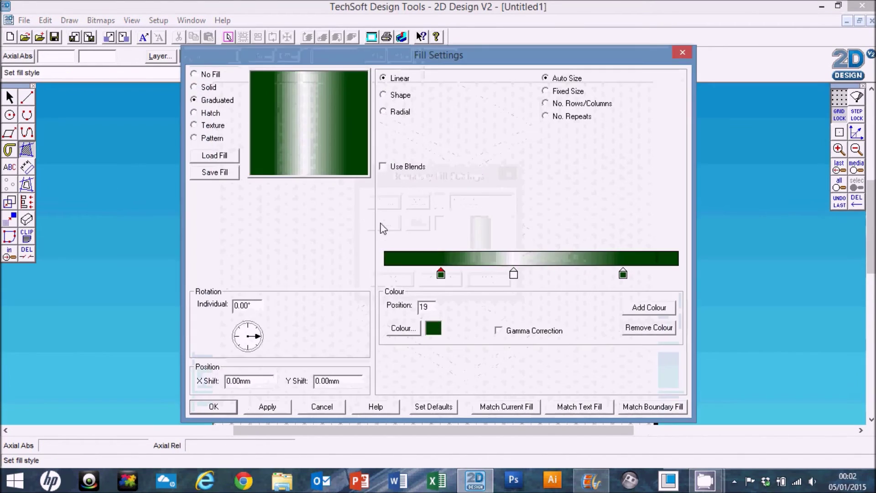
pyautogui.click(209, 88)
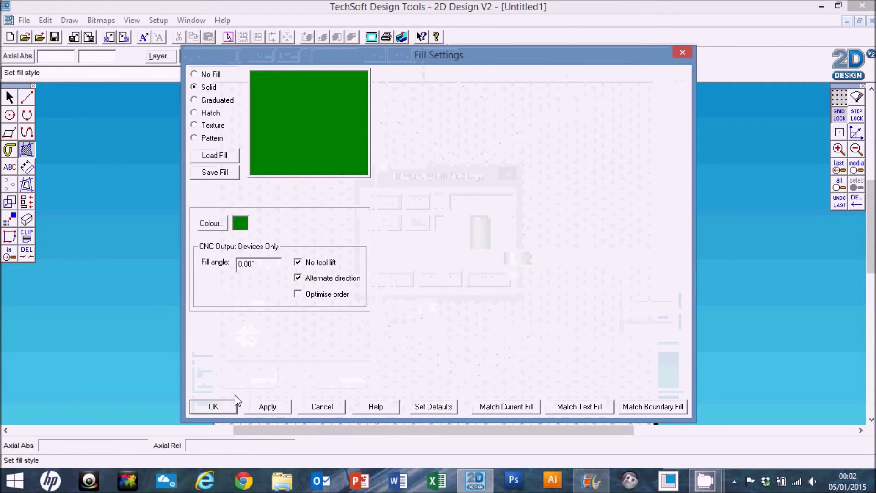
pyautogui.click(215, 407)
pyautogui.click(392, 279)
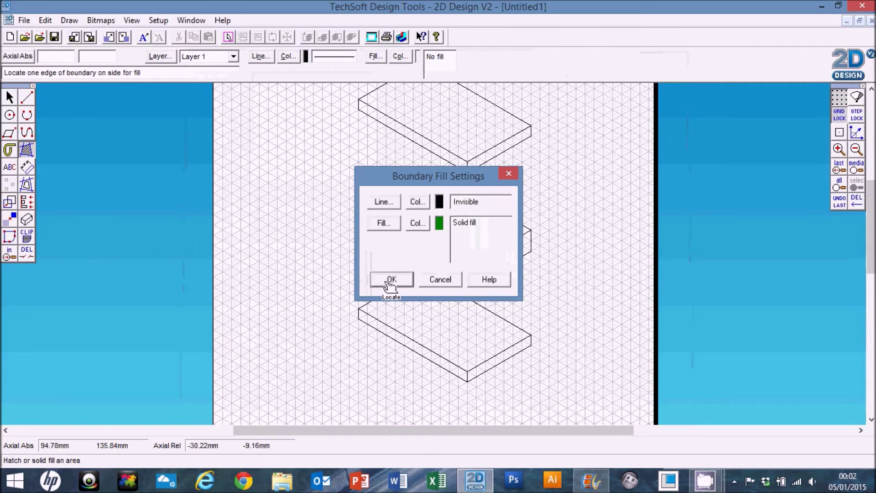
# Fill the upper faces of all three blocks with solid green, without islands.
pyautogui.click(467, 159)
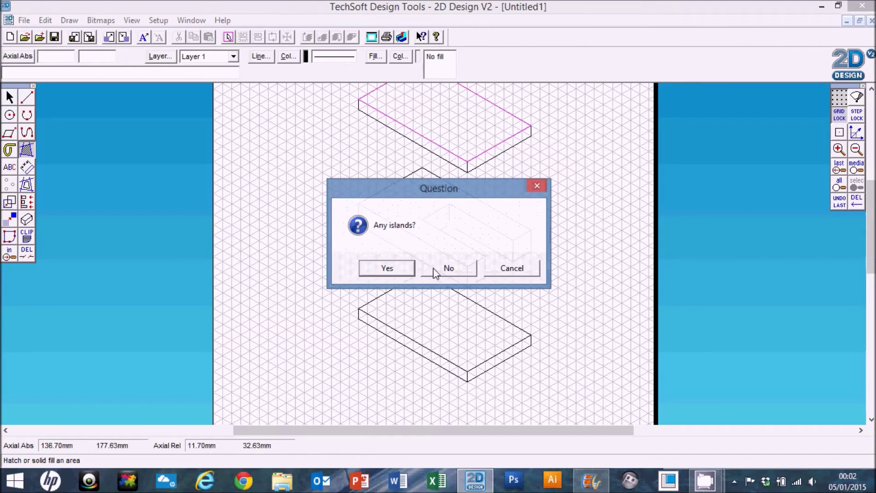
pyautogui.click(449, 269)
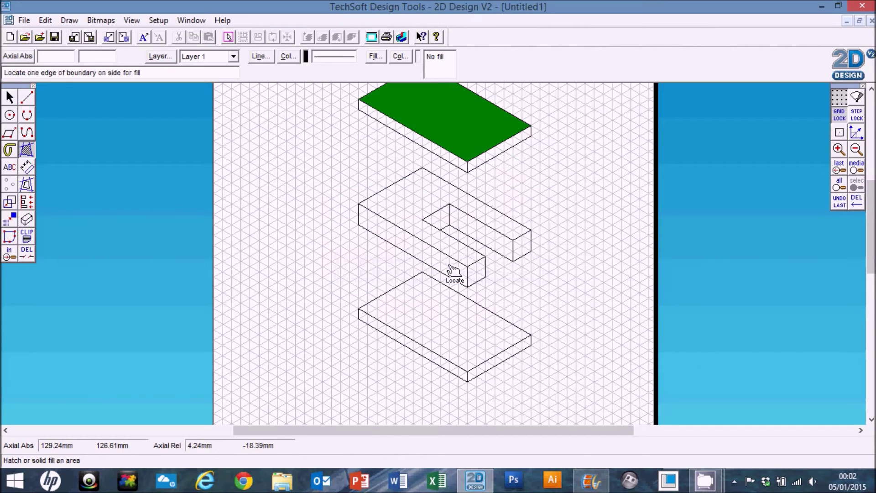
pyautogui.click(420, 215)
pyautogui.click(442, 273)
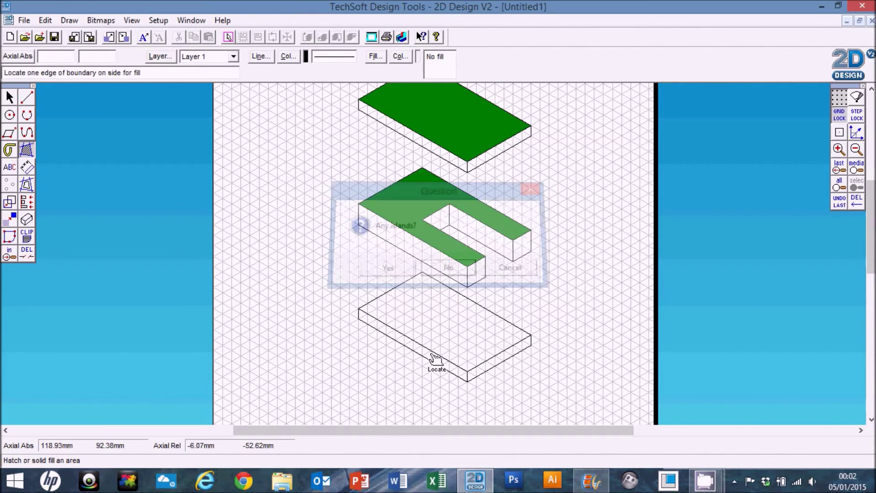
pyautogui.click(437, 352)
pyautogui.click(449, 268)
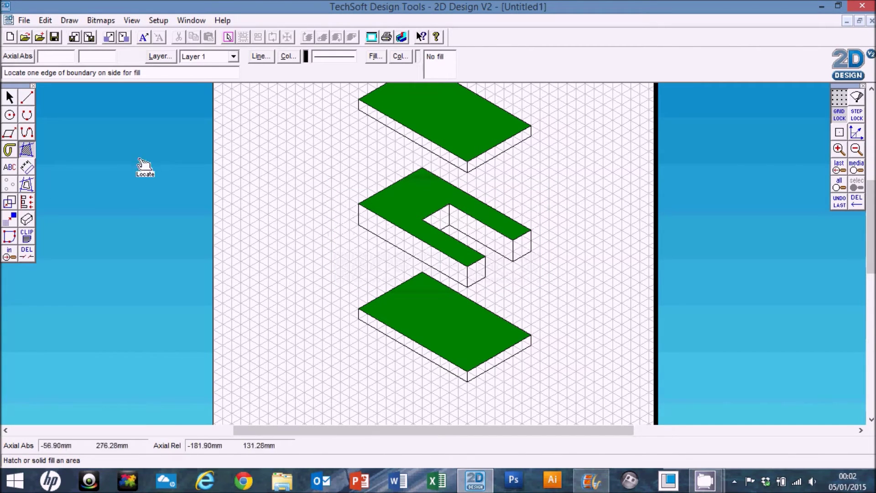
# Change the boundary fill to the linear graduated dark green and white fill.
pyautogui.doubleClick(26, 154)
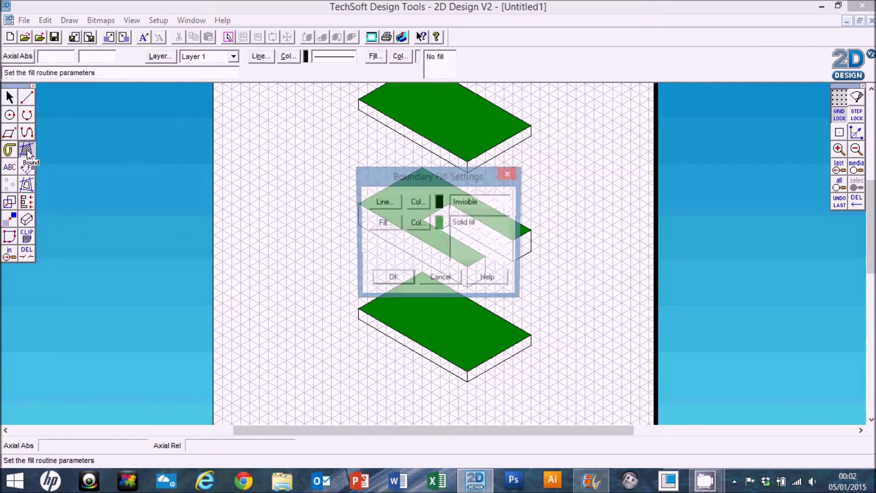
pyautogui.click(395, 232)
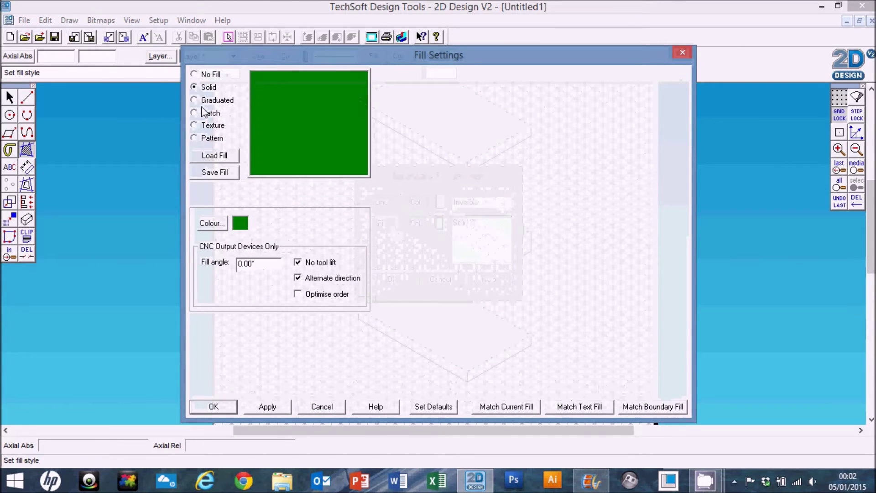
pyautogui.click(206, 103)
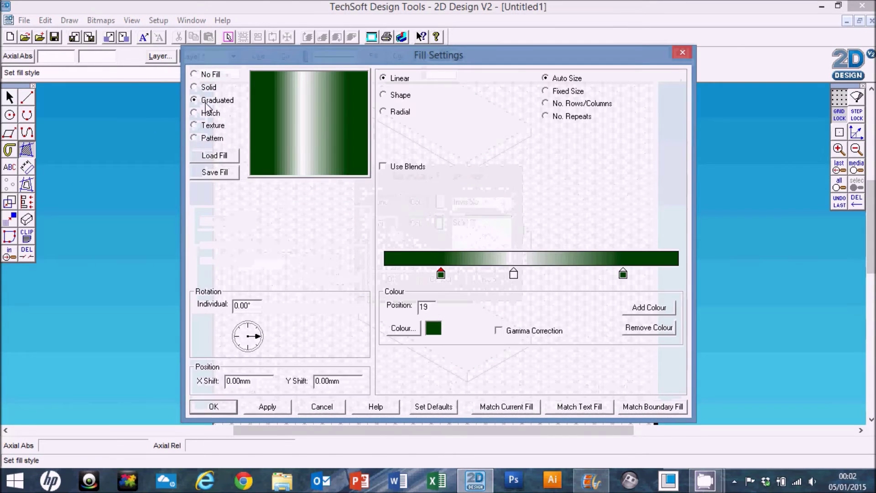
pyautogui.click(216, 406)
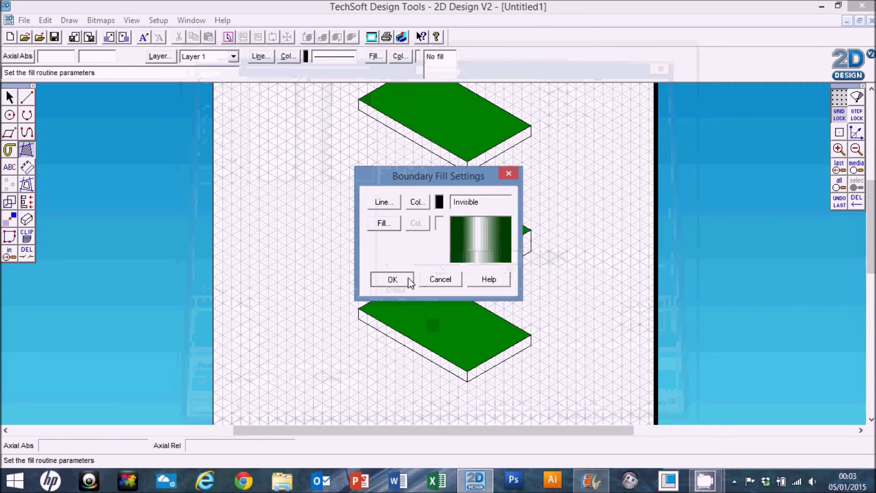
pyautogui.click(391, 278)
# Apply the graduated fill to the top block's long side and end face, without islands.
pyautogui.click(454, 166)
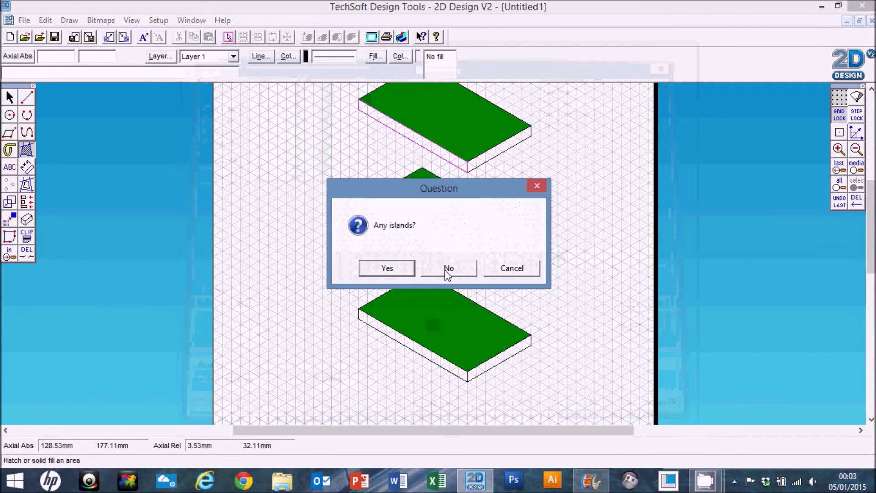
pyautogui.click(448, 268)
pyautogui.click(492, 161)
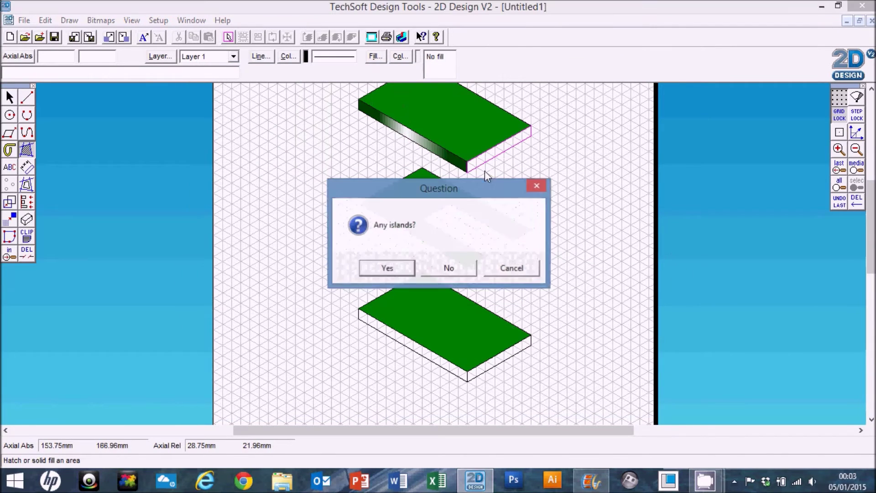
pyautogui.click(454, 267)
# Apply the graduated fill to the middle block's inner cutout walls, both end faces and long outer side, without islands.
pyautogui.click(445, 231)
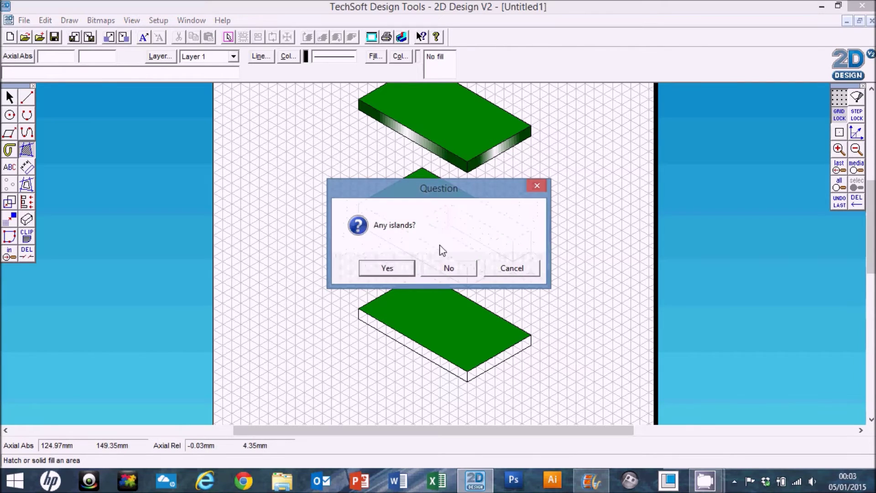
pyautogui.click(439, 269)
pyautogui.click(480, 233)
pyautogui.click(459, 268)
pyautogui.click(520, 253)
pyautogui.click(466, 270)
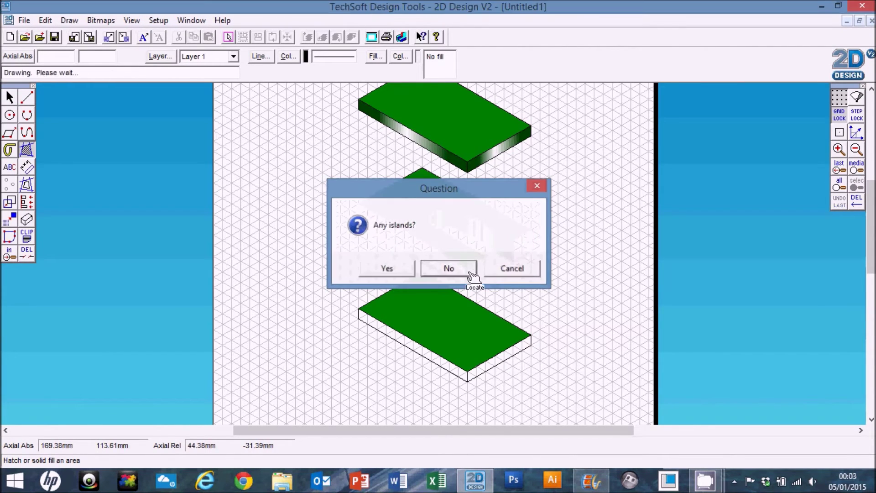
pyautogui.click(429, 263)
pyautogui.click(433, 268)
pyautogui.click(480, 273)
pyautogui.click(451, 270)
# Apply the graduated fill to the bottom block's long side and end face, without islands.
pyautogui.click(456, 376)
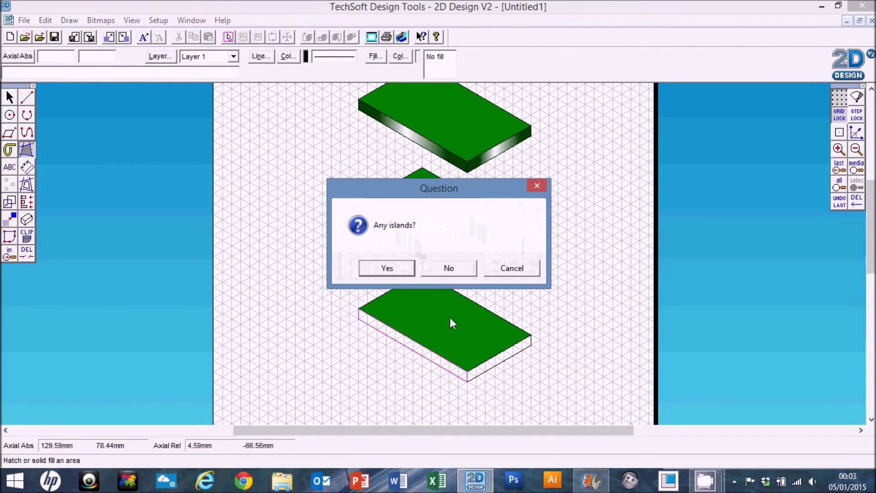
pyautogui.click(451, 269)
pyautogui.click(475, 370)
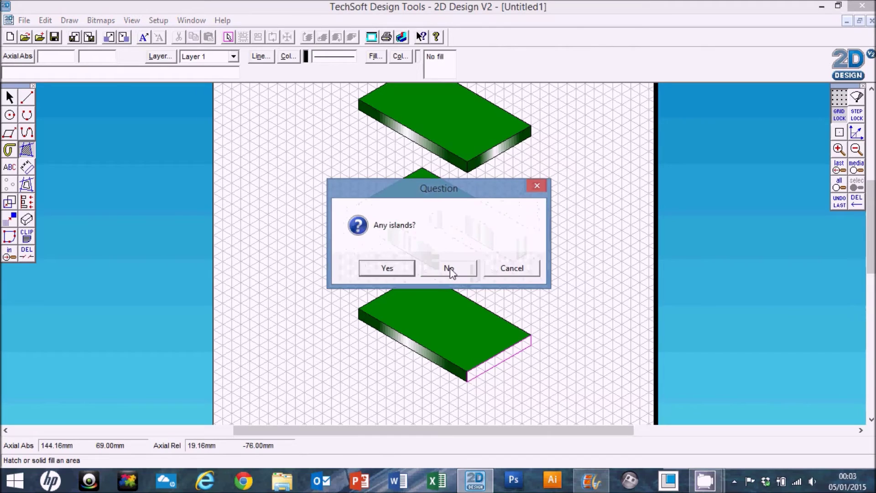
pyautogui.click(449, 270)
pyautogui.click(856, 149)
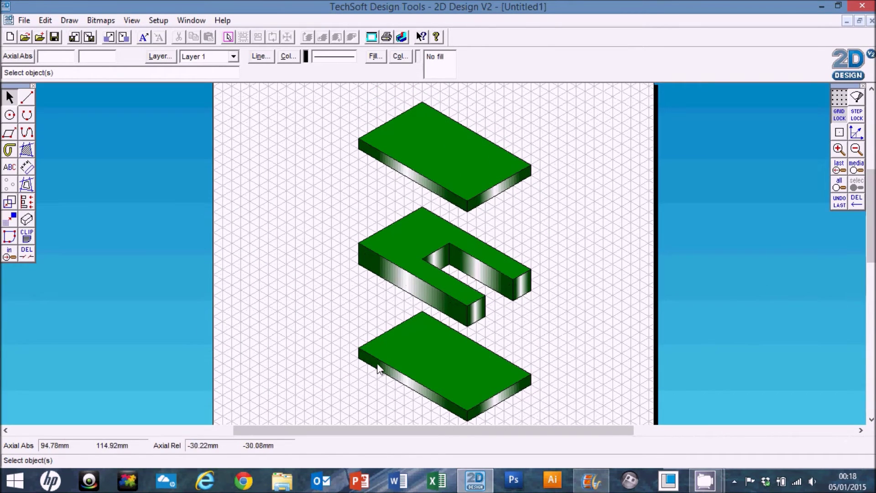
# Add the designer's name as text on the drawing in VAGRounded BT Regular, 20 mm high.
pyautogui.click(9, 168)
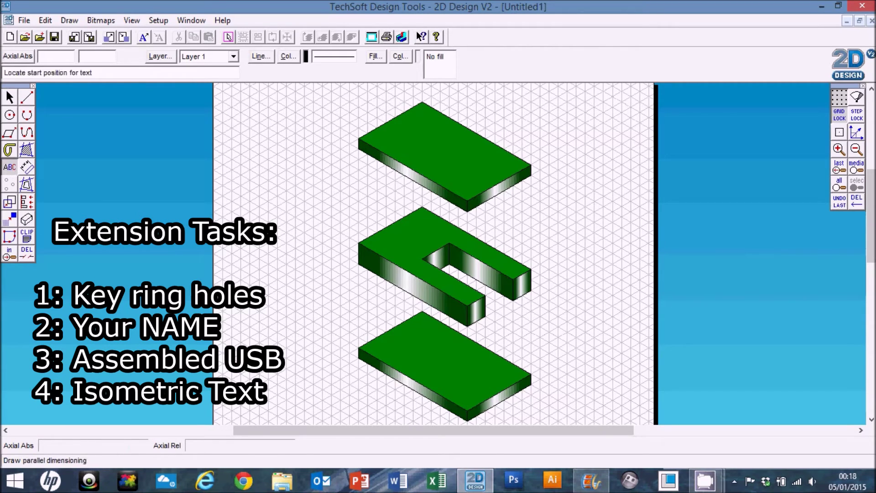
pyautogui.click(295, 269)
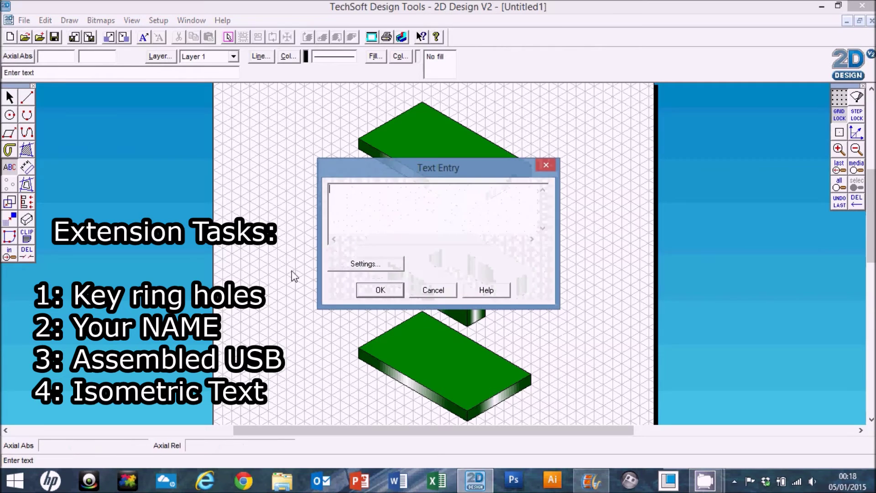
pyautogui.write('Mr Brockhouse')
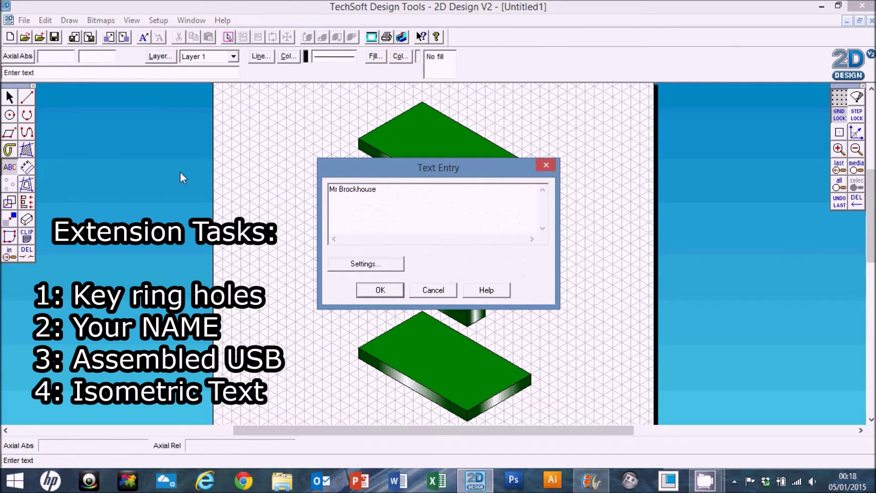
pyautogui.click(345, 266)
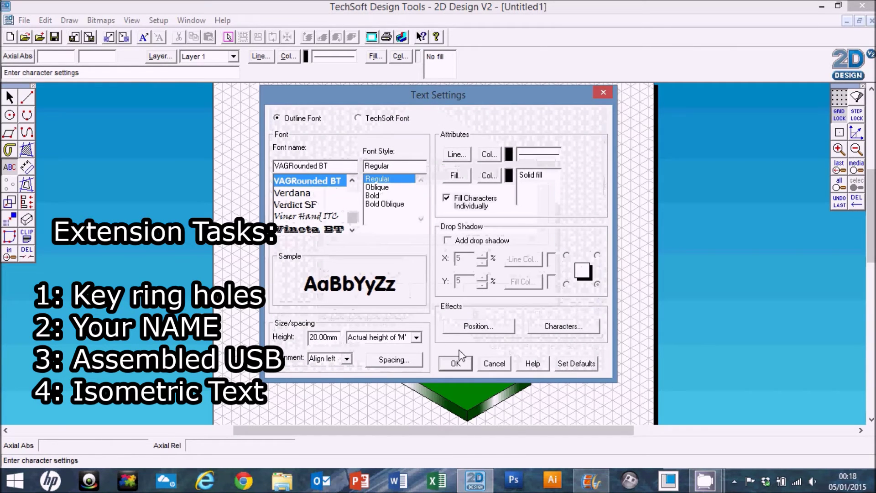
pyautogui.click(456, 363)
pyautogui.click(379, 292)
# Move the name text to the empty area of the page below the bottom block.
pyautogui.click(9, 97)
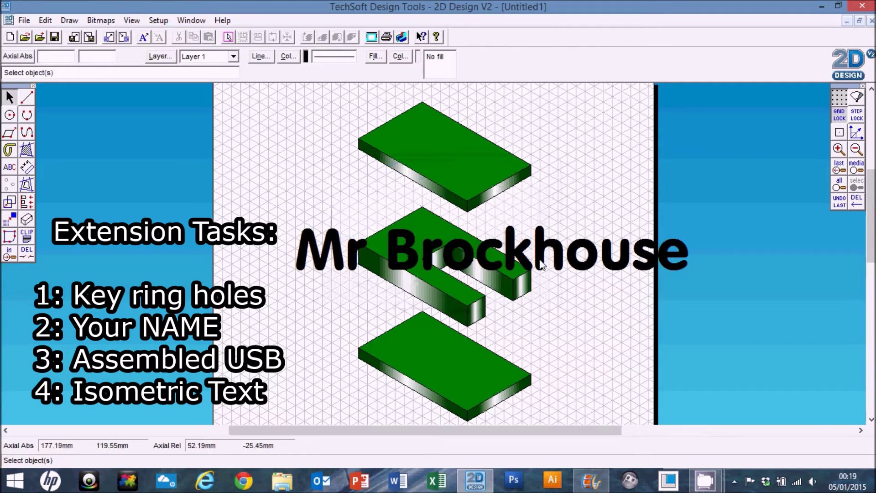
pyautogui.click(538, 252)
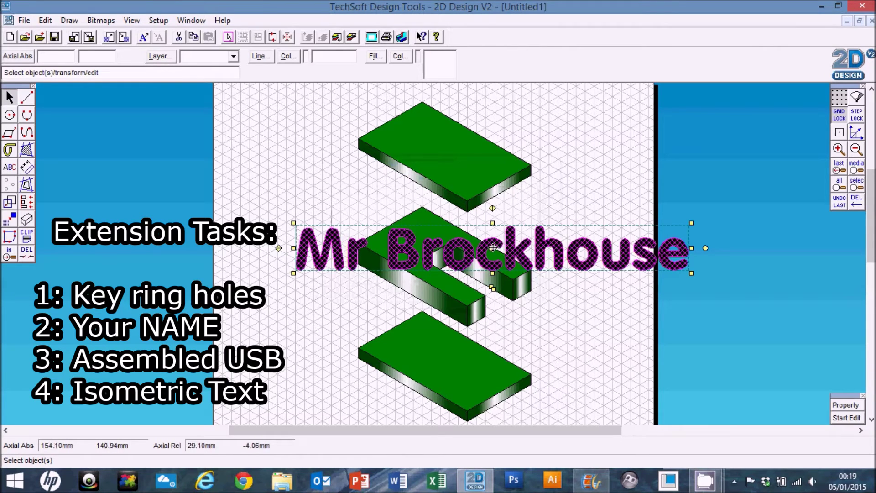
pyautogui.moveTo(493, 248); pyautogui.dragTo(439, 345)
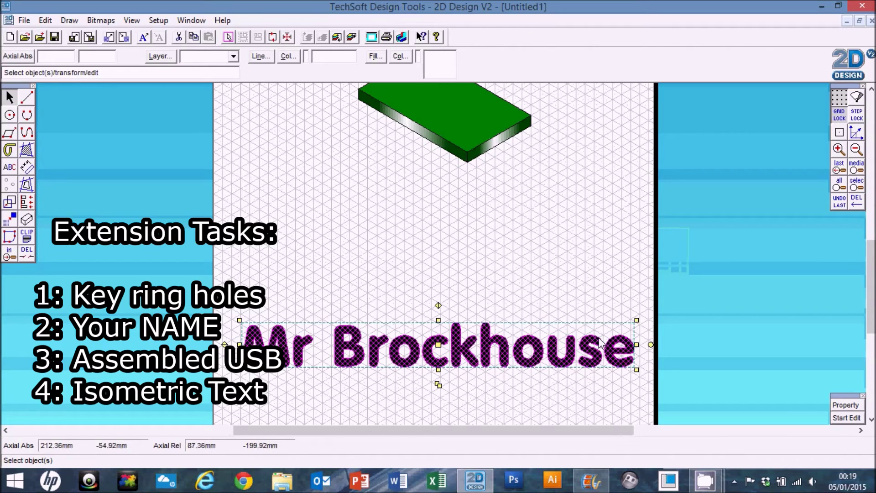
# Shrink the name text and move it down close to the page's lower edge, centred below the blocks.
pyautogui.moveTo(636, 320); pyautogui.dragTo(551, 330)
pyautogui.moveTo(395, 351); pyautogui.dragTo(431, 381)
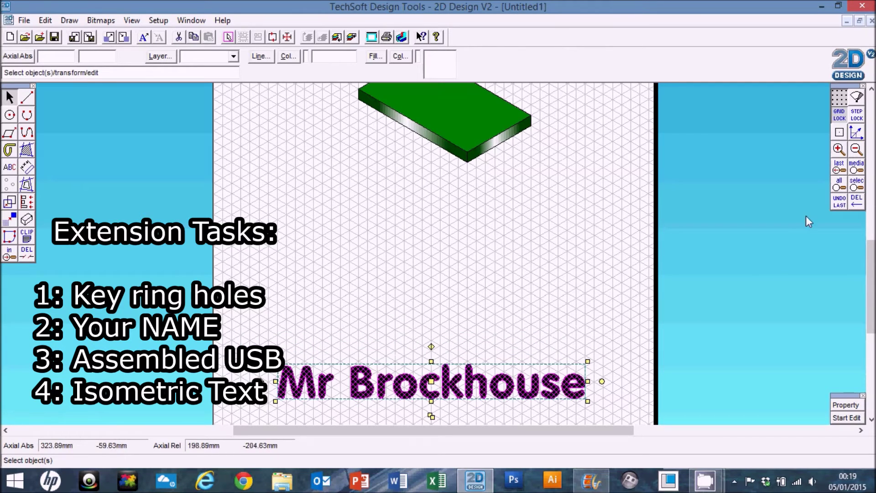
pyautogui.click(856, 149)
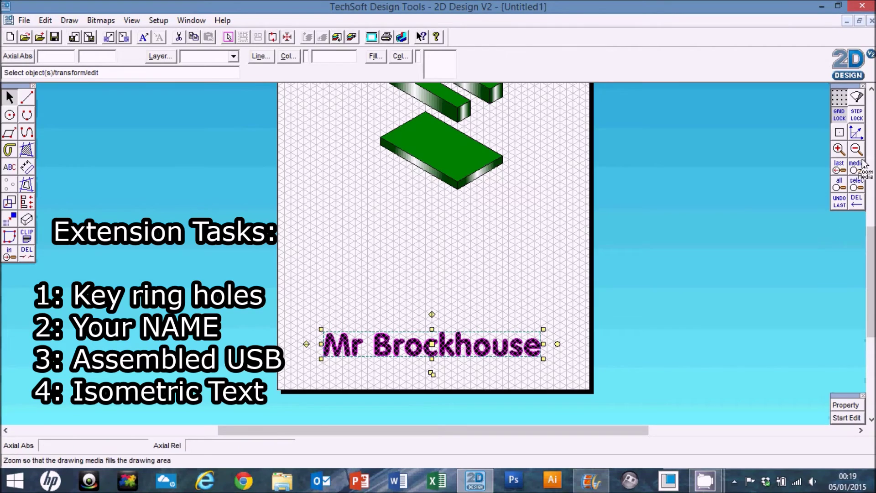
pyautogui.click(856, 150)
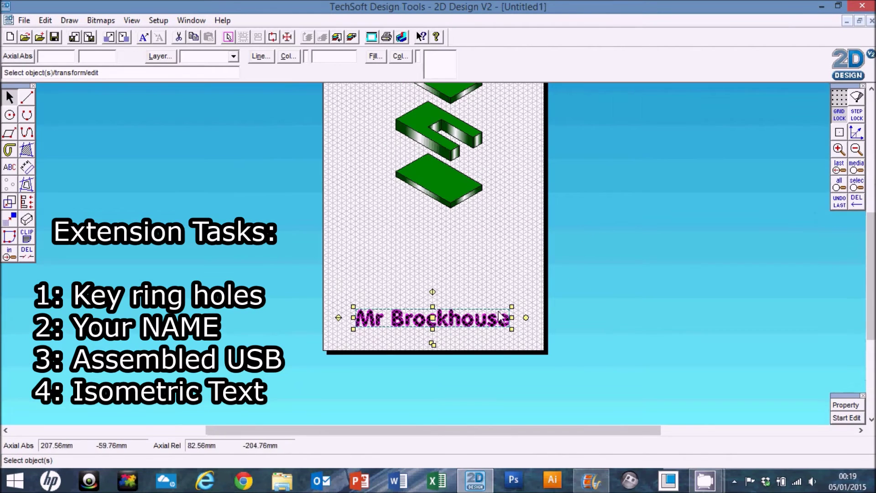
pyautogui.click(838, 149)
pyautogui.click(839, 149)
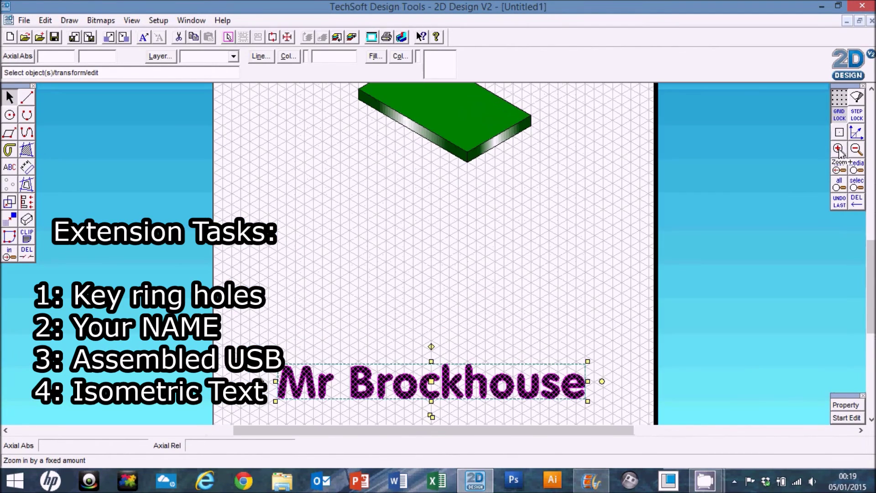
# Draw a key ring hole as an ellipse fitted in a one-grid-cell parallelogram near the top block's back corner.
pyautogui.scroll(3, 561, 205)
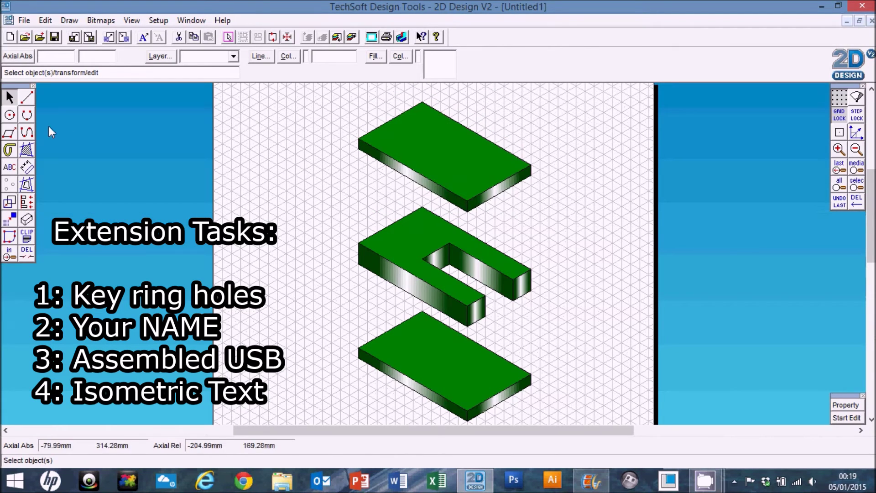
pyautogui.moveTo(10, 135)
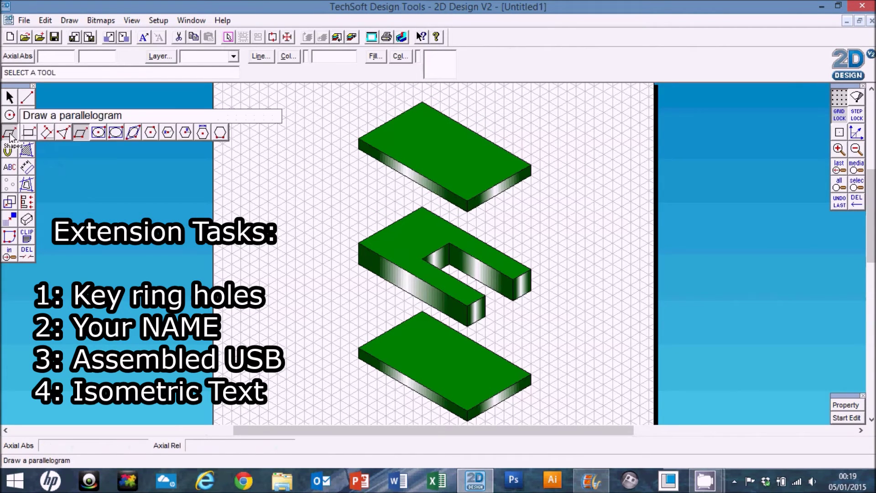
pyautogui.click(130, 134)
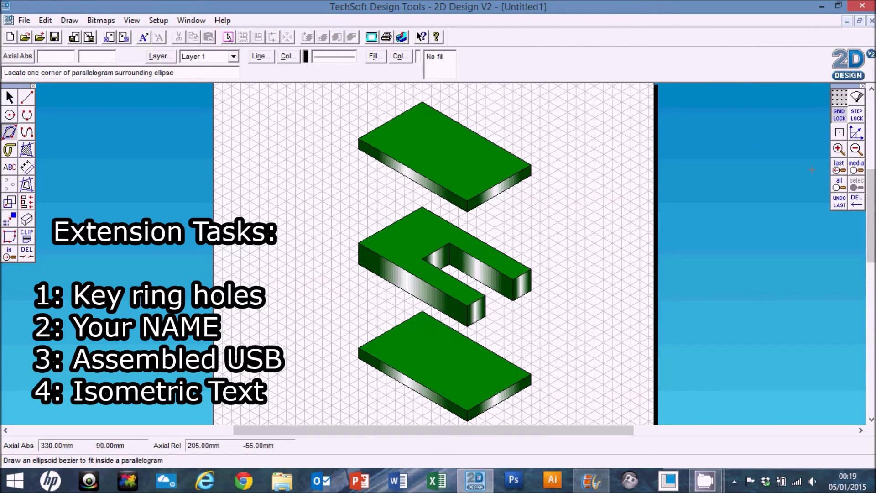
pyautogui.click(838, 149)
pyautogui.click(838, 149)
pyautogui.scroll(5, 426, 198)
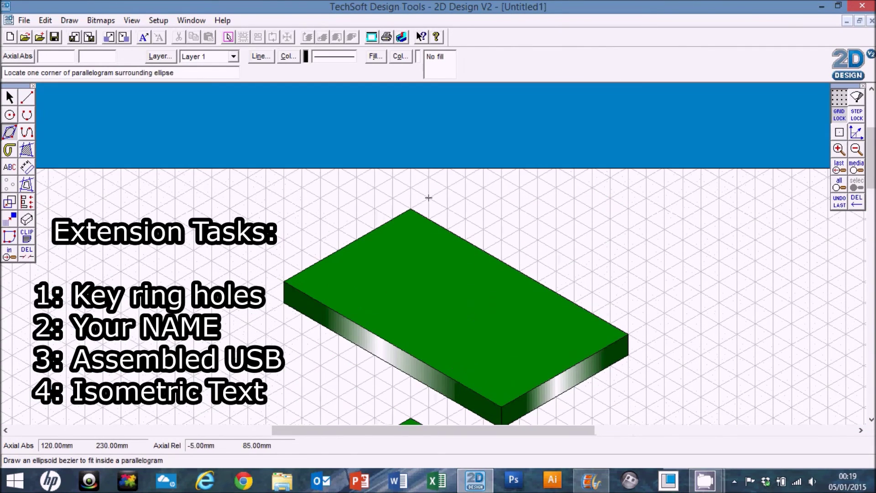
pyautogui.click(410, 229)
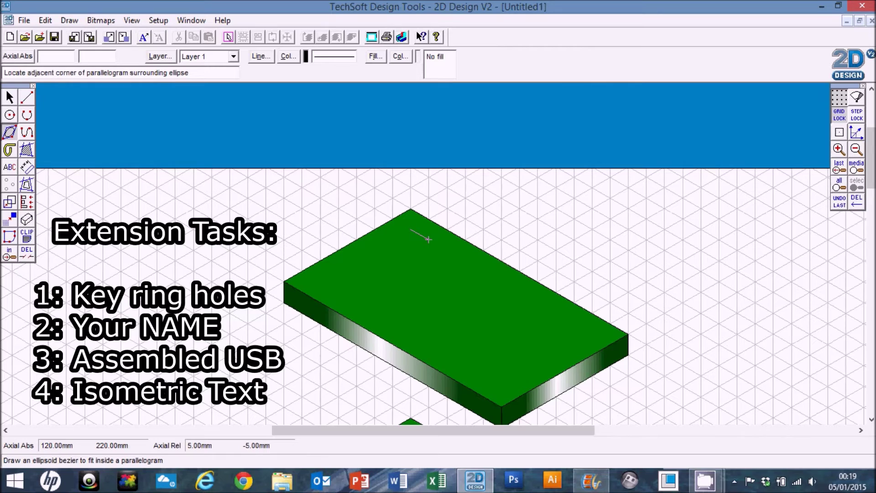
pyautogui.click(428, 239)
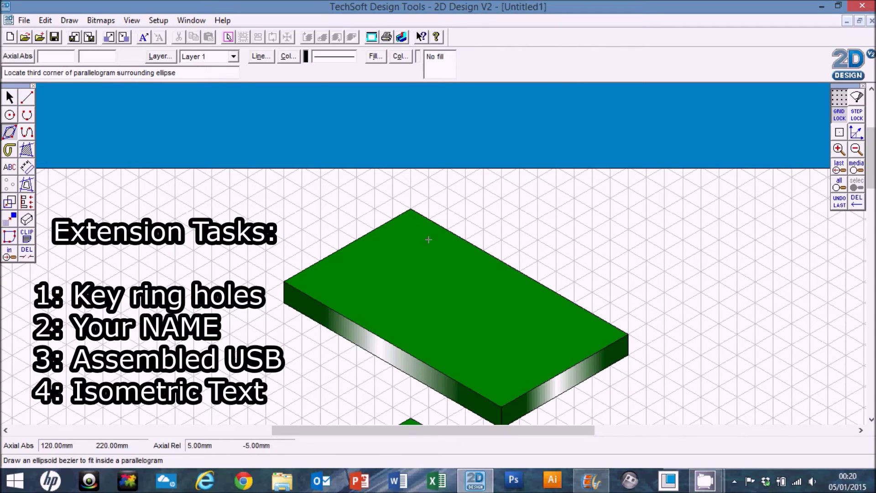
pyautogui.click(411, 250)
# Draw matching one-grid-cell parallelogram ellipses near the back corners of the middle and bottom blocks.
pyautogui.scroll(-3, 447, 100)
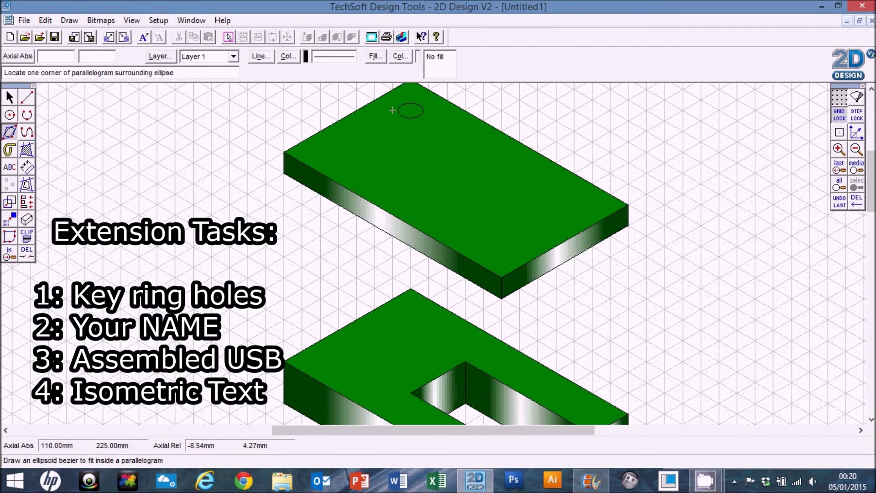
pyautogui.click(410, 310)
pyautogui.click(428, 319)
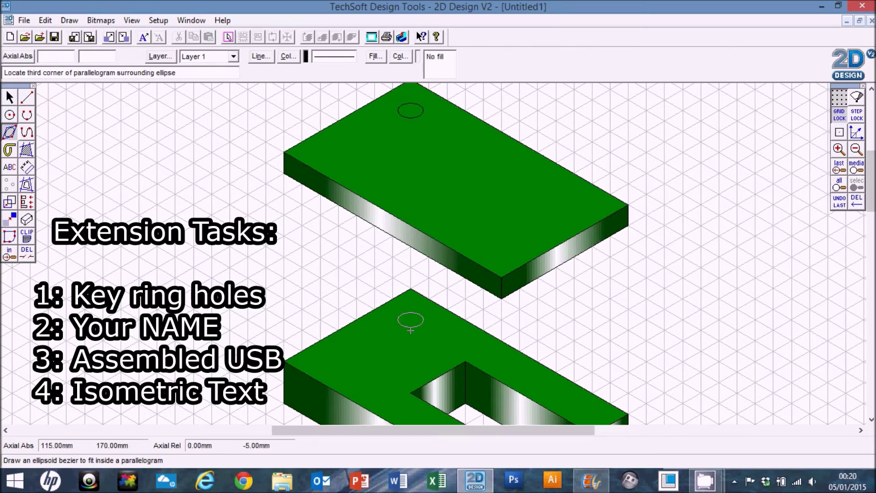
pyautogui.click(411, 330)
pyautogui.scroll(-10, 411, 320)
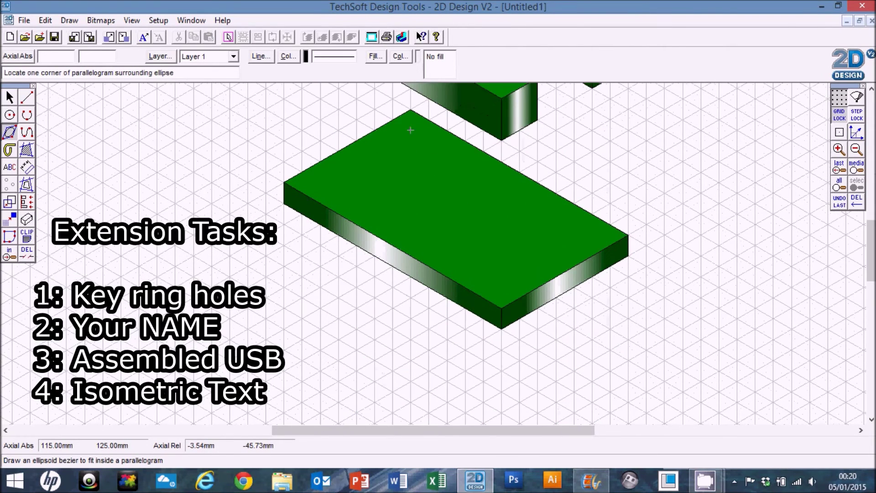
pyautogui.click(410, 130)
pyautogui.click(428, 139)
pyautogui.click(411, 150)
# Apply the green-and-white graduated boundary fill with invisible line to the bottom block's key ring hole, without islands.
pyautogui.click(9, 97)
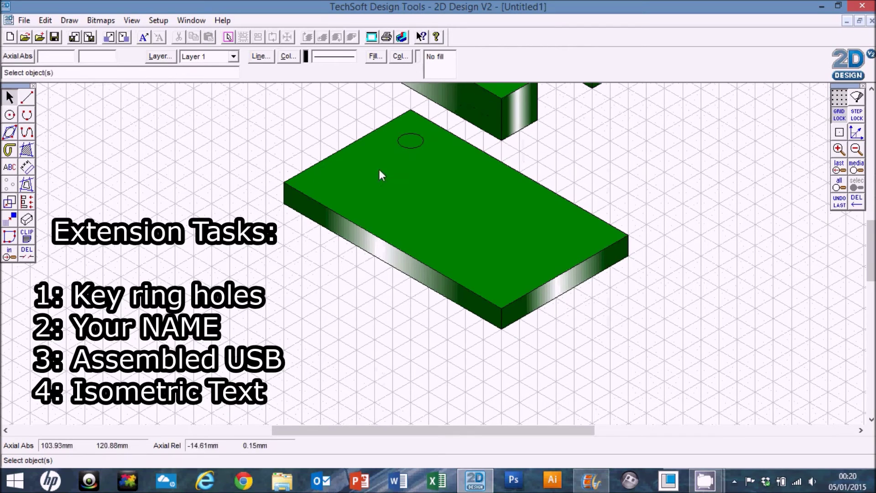
pyautogui.click(406, 147)
pyautogui.doubleClick(26, 150)
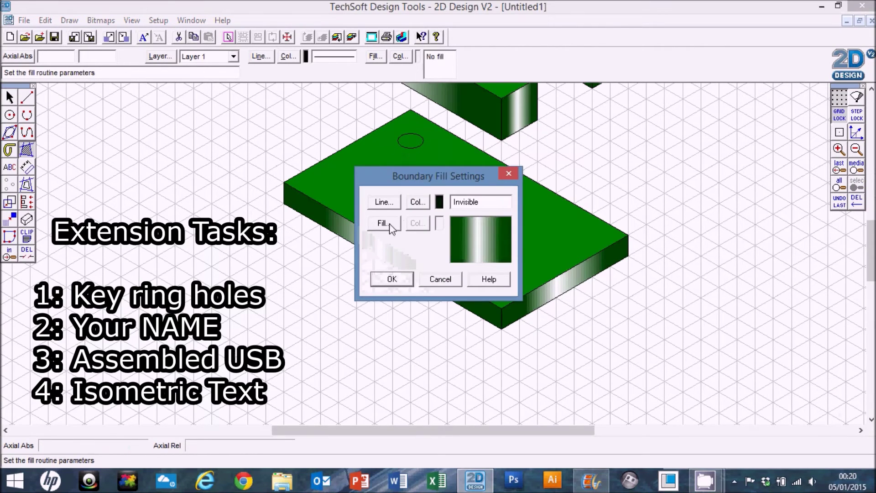
pyautogui.click(393, 279)
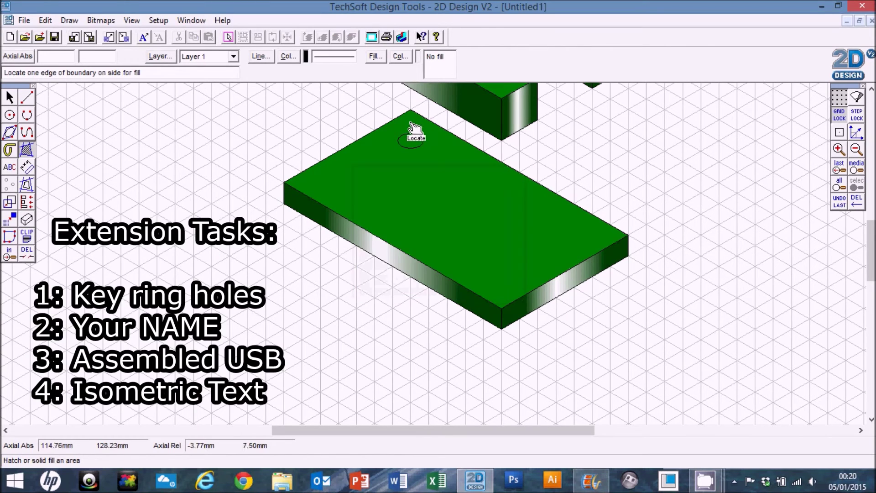
pyautogui.click(410, 151)
pyautogui.click(453, 270)
# Apply the same graduated fill to the key ring holes in the middle and top blocks, without islands.
pyautogui.scroll(6, 455, 280)
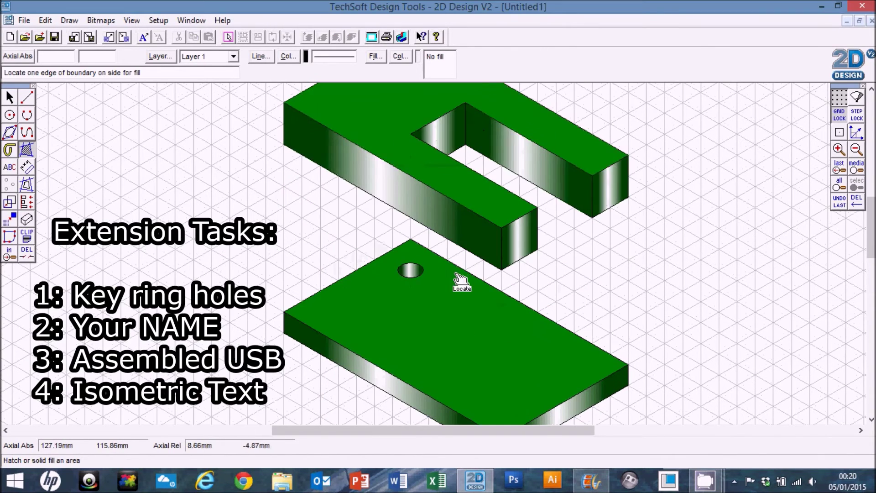
pyautogui.click(415, 194)
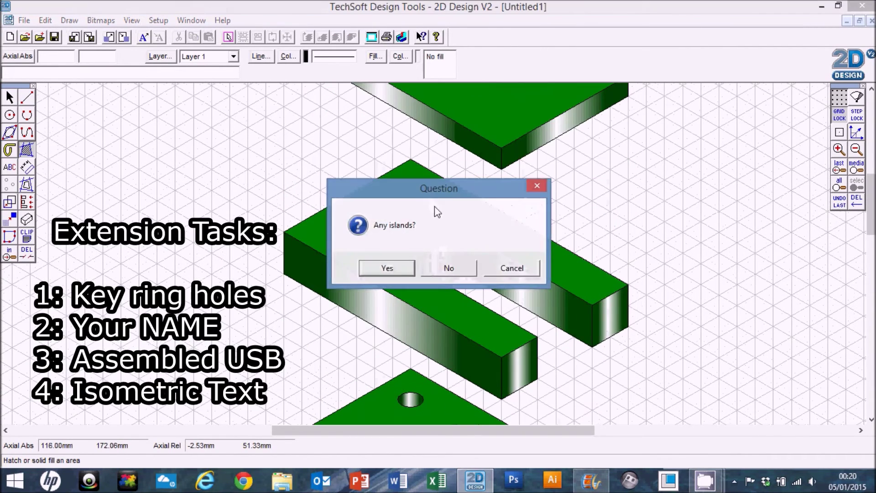
pyautogui.click(450, 269)
pyautogui.click(424, 239)
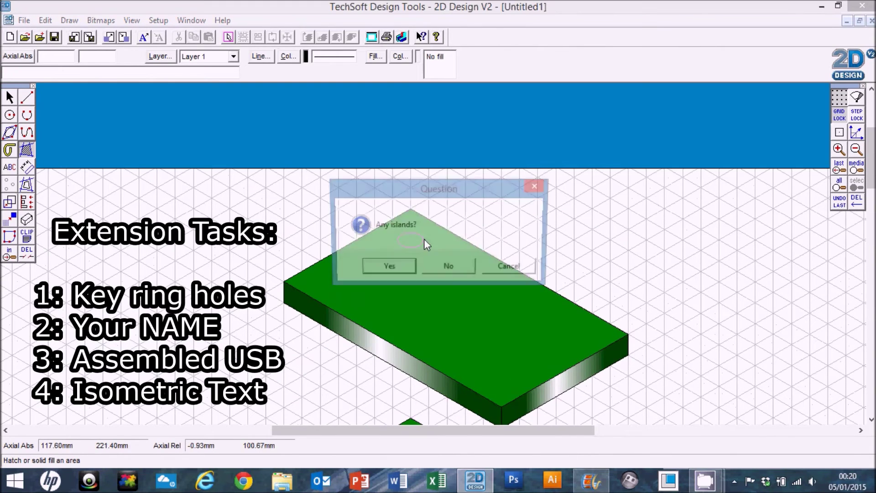
pyautogui.click(448, 269)
# Add the text "USB" beside the top block in VAGRounded BT Regular, 20 mm high, with a solid white fill.
pyautogui.click(856, 149)
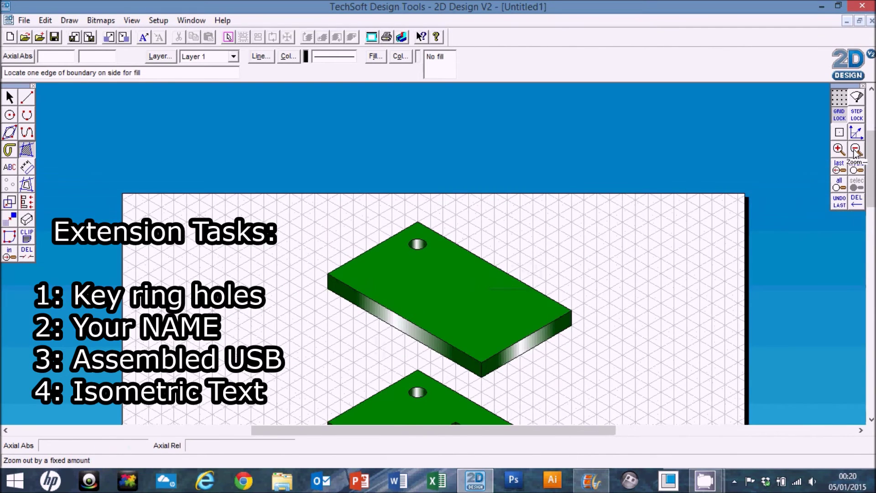
pyautogui.click(856, 149)
pyautogui.scroll(-3, 693, 184)
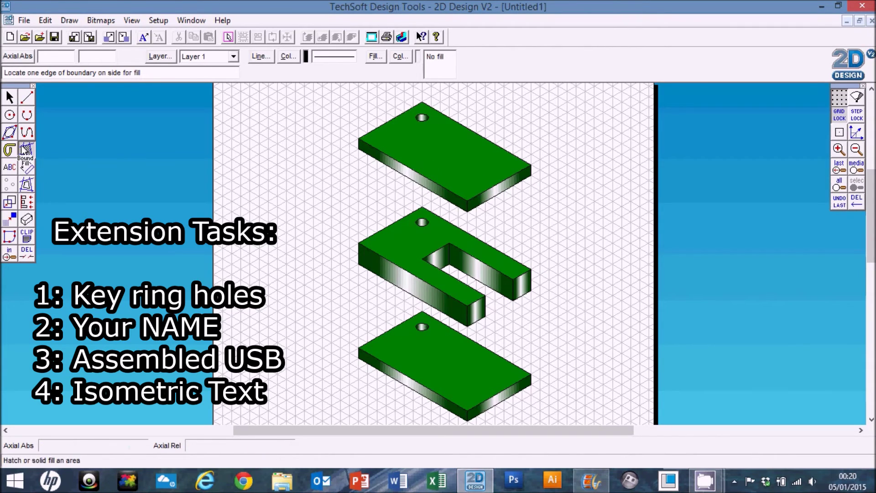
pyautogui.click(10, 168)
pyautogui.click(262, 201)
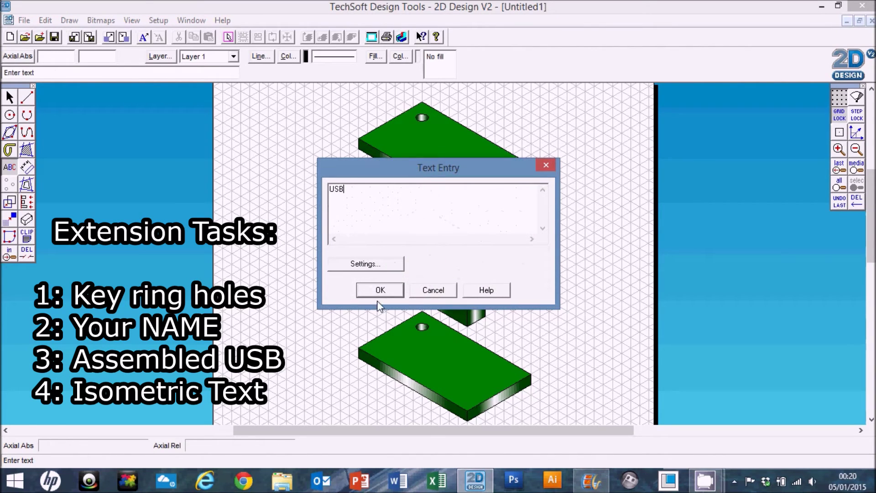
pyautogui.click(383, 268)
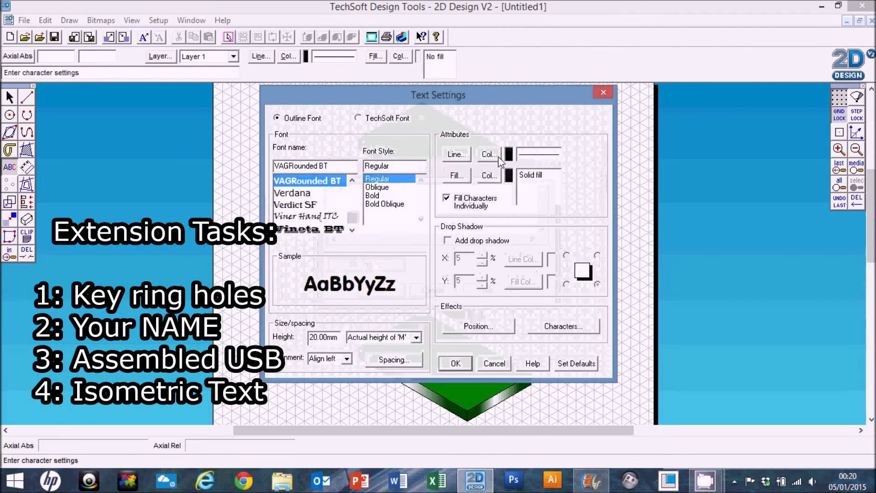
pyautogui.click(487, 176)
pyautogui.click(496, 238)
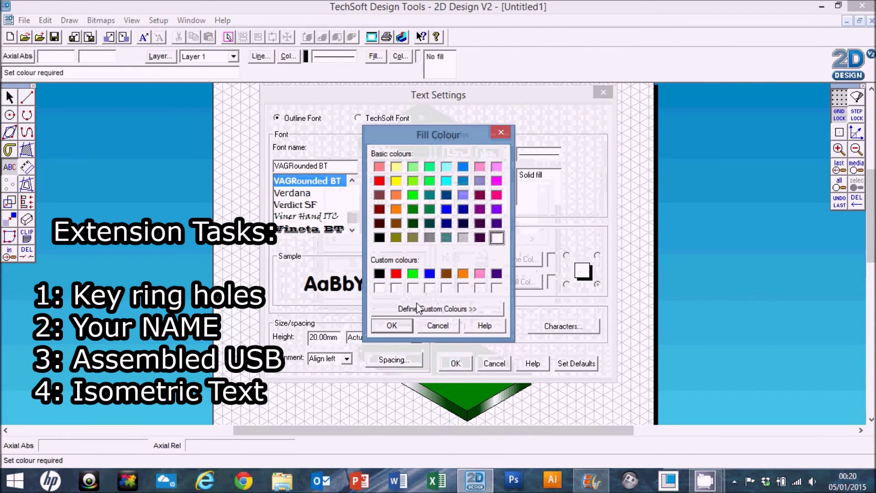
pyautogui.click(404, 327)
pyautogui.click(456, 363)
pyautogui.click(382, 289)
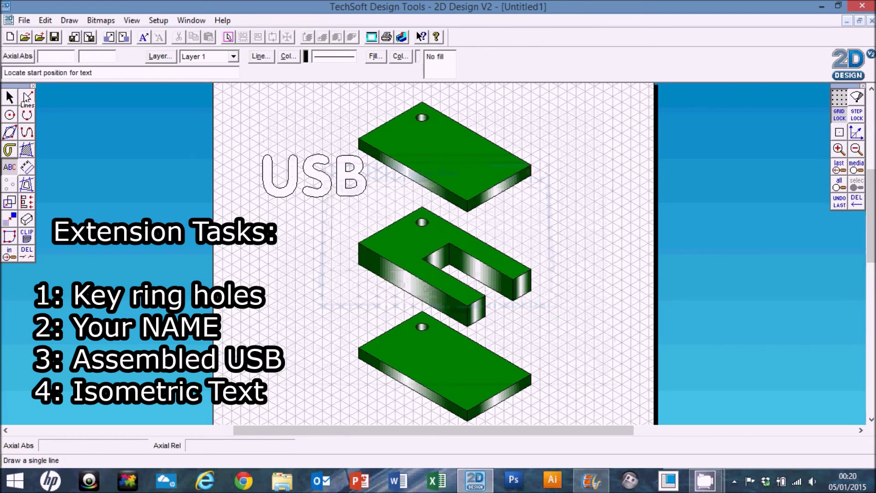
# Move the "USB" text onto the top block and shrink it to fit the block's upper face.
pyautogui.click(10, 97)
pyautogui.click(314, 179)
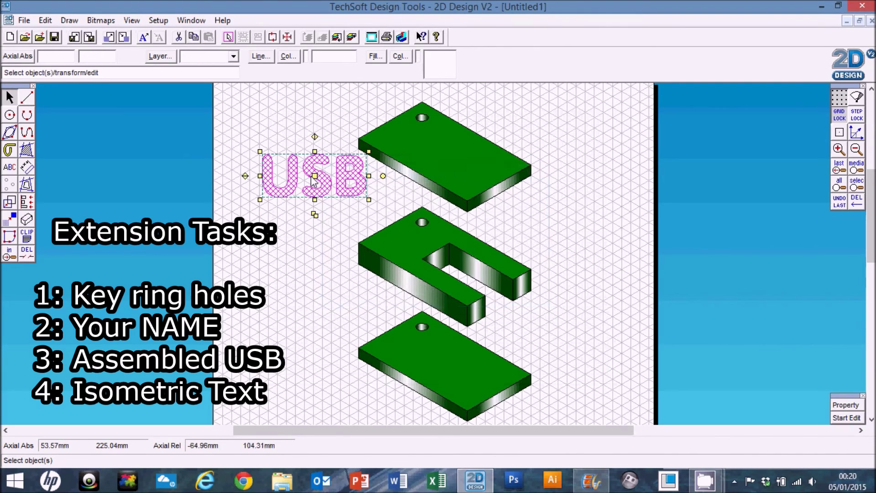
pyautogui.moveTo(314, 179); pyautogui.dragTo(450, 163)
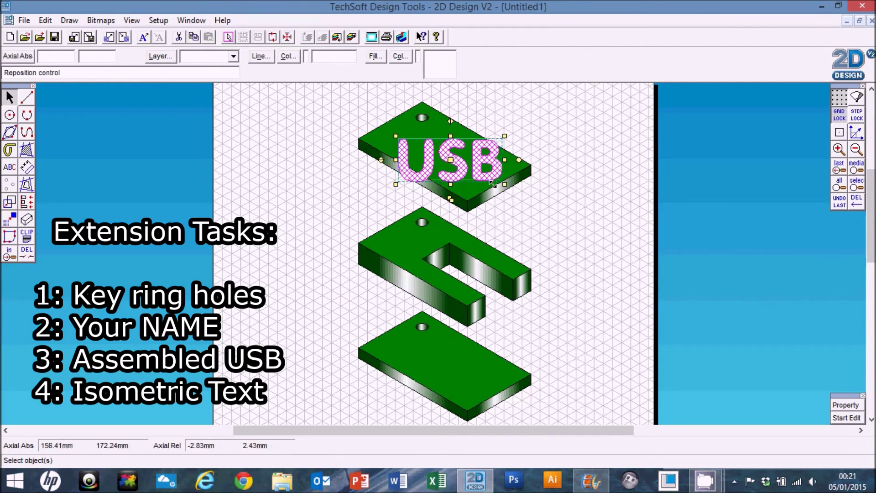
pyautogui.moveTo(472, 175); pyautogui.dragTo(470, 175)
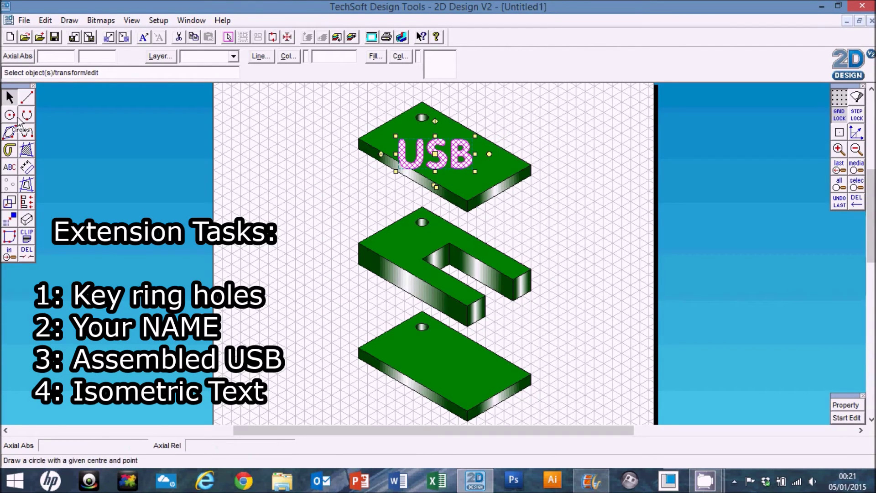
# Create an isometric image of the "USB" text with 0 mm start and finish depth, right hand view, retaining the original.
pyautogui.click(28, 220)
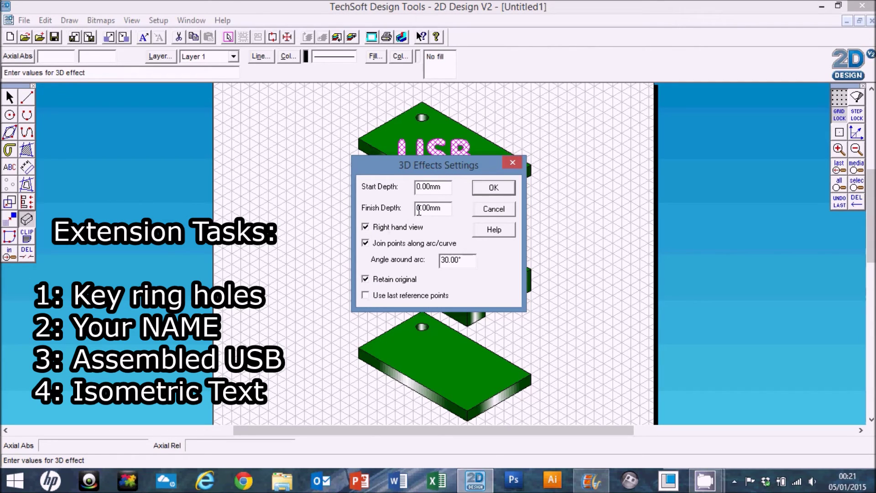
pyautogui.click(493, 188)
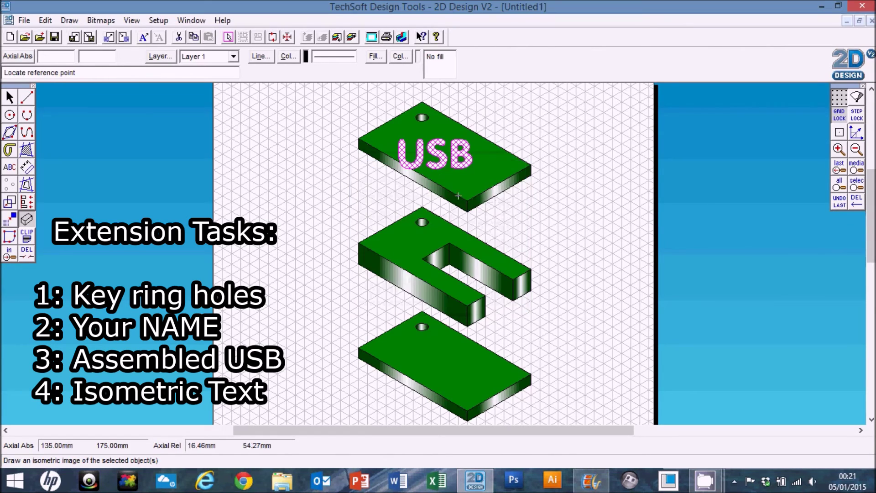
pyautogui.click(458, 185)
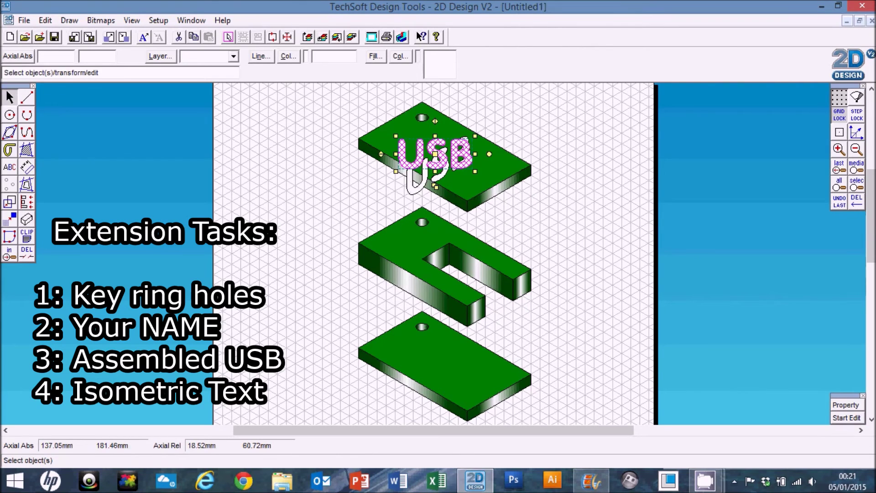
pyautogui.click(9, 98)
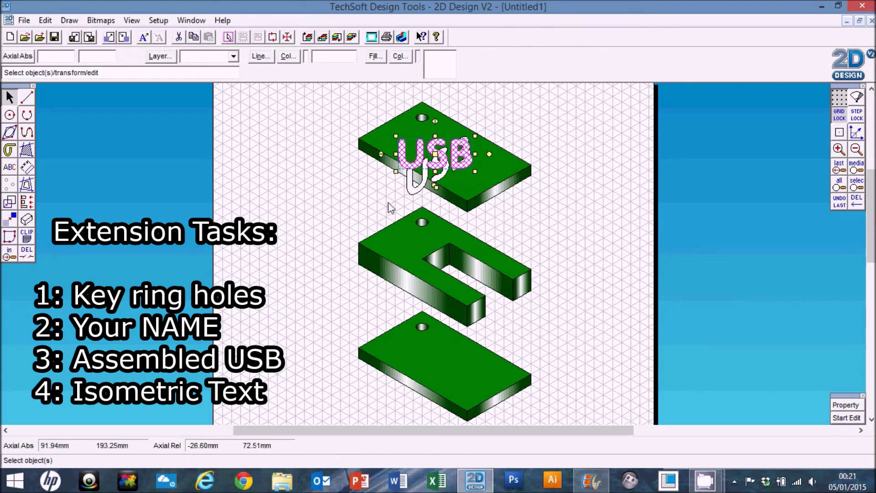
# Separate the two texts by moving the isometric copy onto the middle block and the flat "USB" outside the top block.
pyautogui.moveTo(435, 171); pyautogui.dragTo(438, 237)
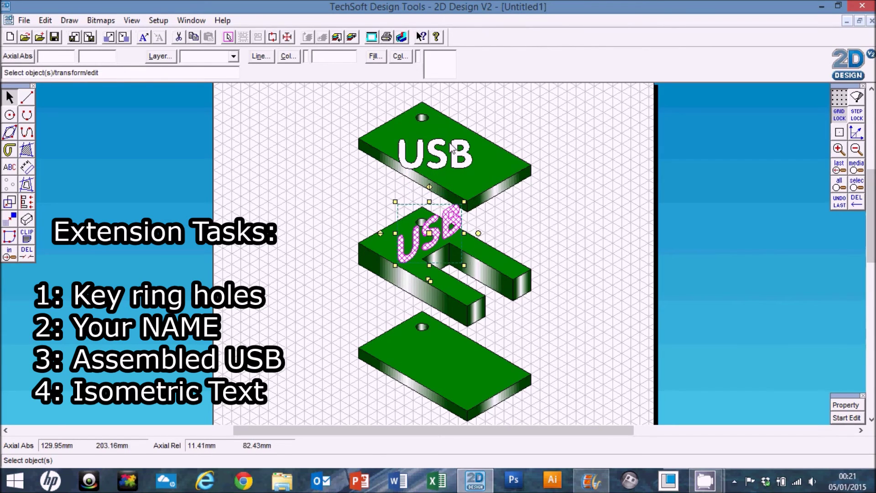
pyautogui.click(438, 158)
pyautogui.moveTo(361, 158); pyautogui.dragTo(225, 153)
# Move the isometric "USB" text onto the top block and rotate it to run along the block's long edge.
pyautogui.click(434, 235)
pyautogui.moveTo(435, 235); pyautogui.dragTo(453, 158)
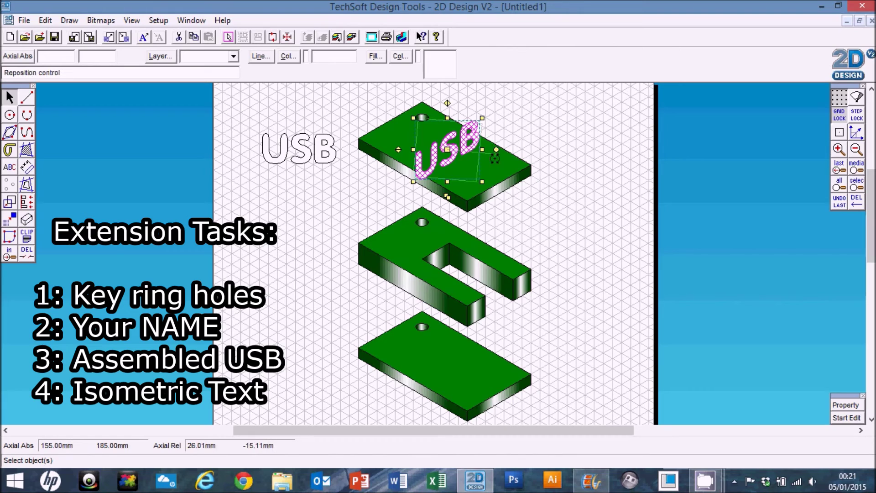
pyautogui.moveTo(490, 190); pyautogui.dragTo(517, 142)
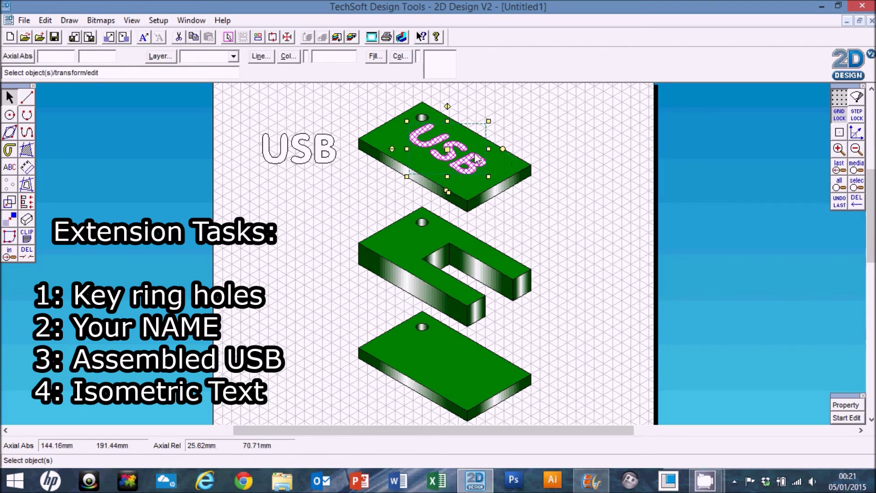
# Reposition the isometric "USB" text on the top block and stretch it slightly to fill the upper face.
pyautogui.moveTo(447, 149); pyautogui.dragTo(442, 156)
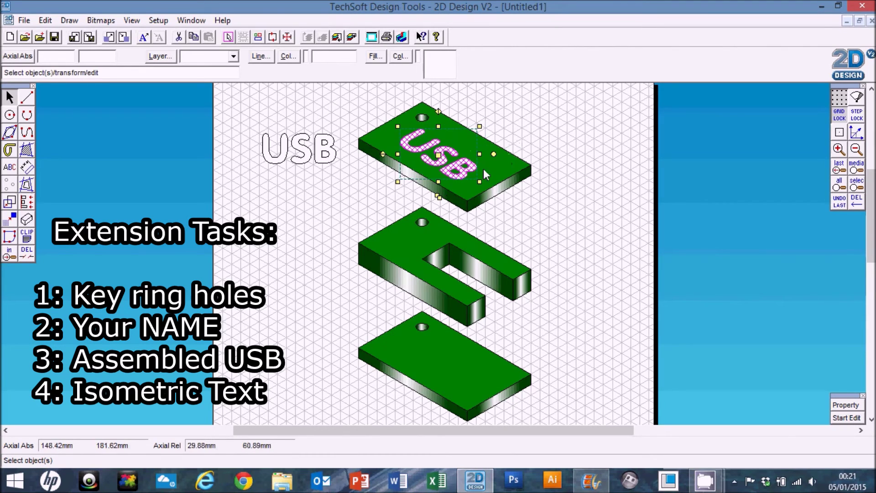
pyautogui.moveTo(478, 126); pyautogui.dragTo(487, 123)
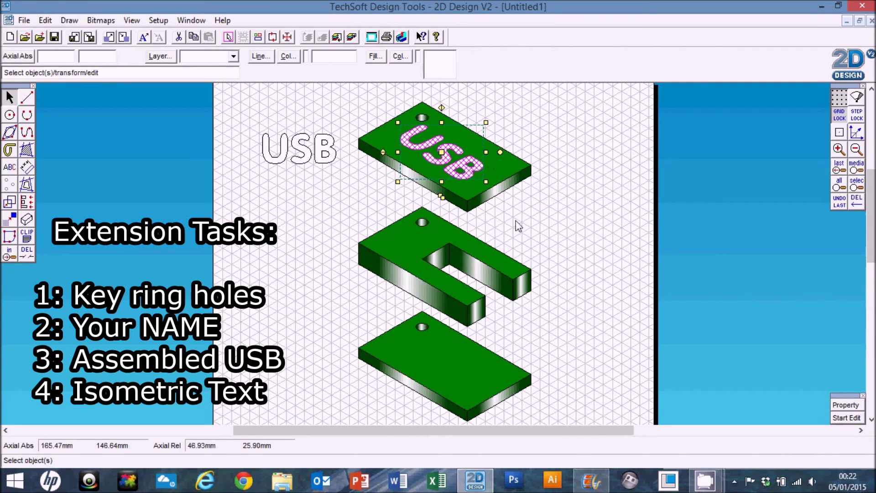
pyautogui.click(586, 254)
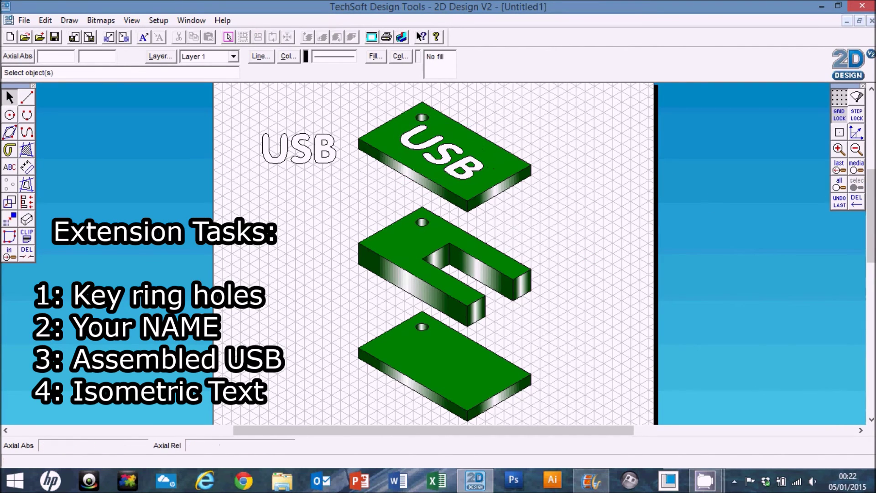
pyautogui.click(855, 151)
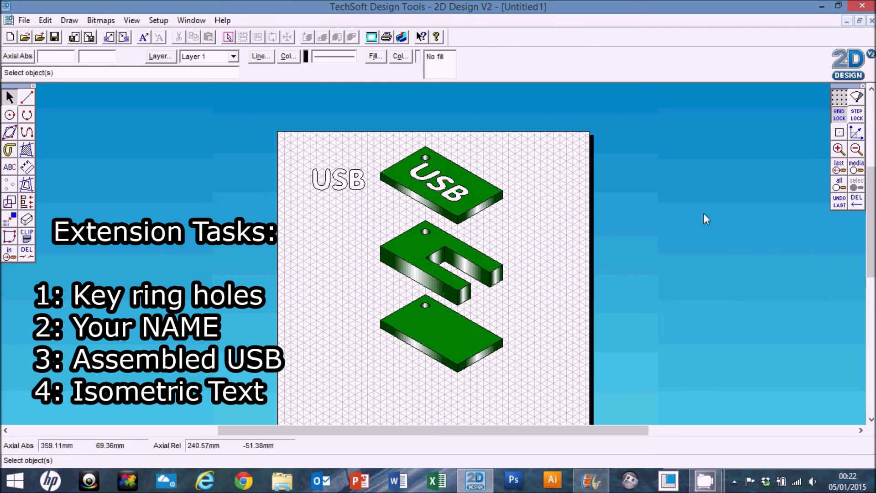
pyautogui.click(838, 149)
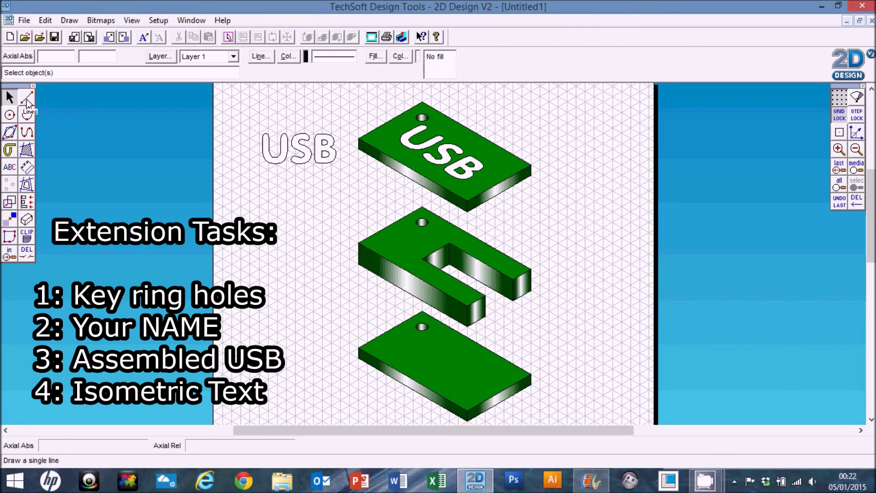
pyautogui.click(14, 132)
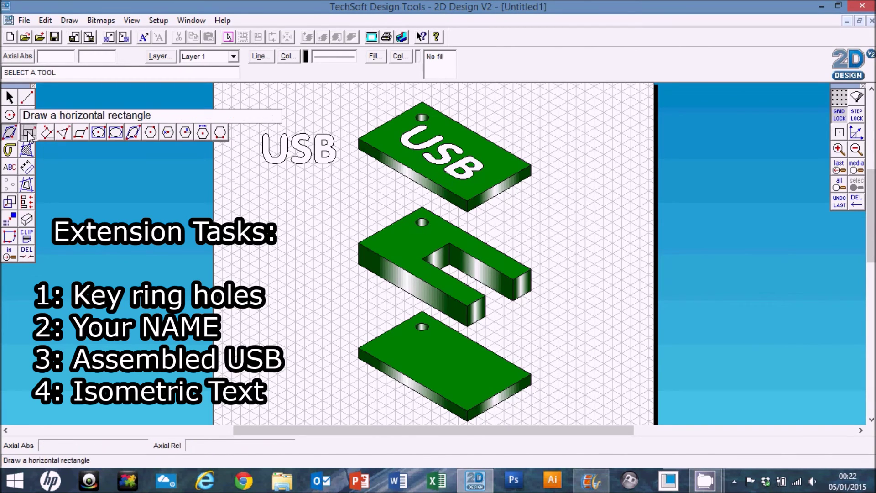
pyautogui.click(28, 133)
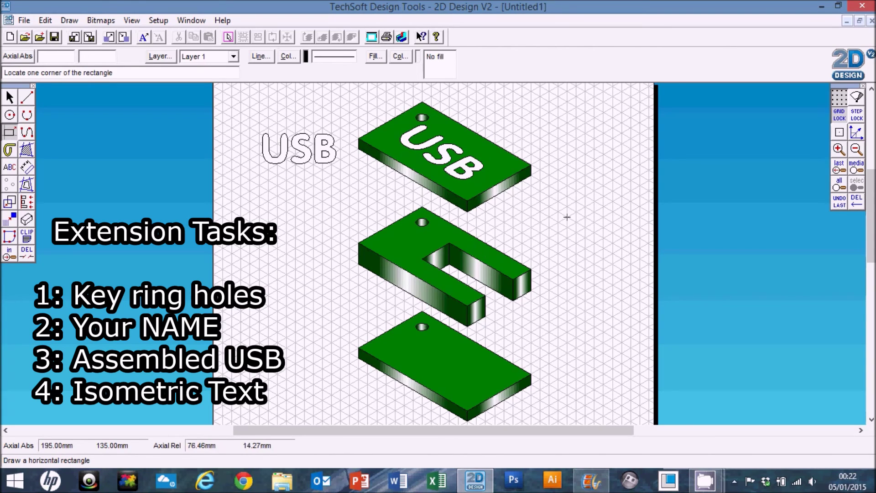
pyautogui.press('Escape')
# Draw the top layer's end face, about 35 mm by 5 mm, and its upper face as parallelograms beside the exploded view.
pyautogui.click(9, 133)
pyautogui.click(79, 133)
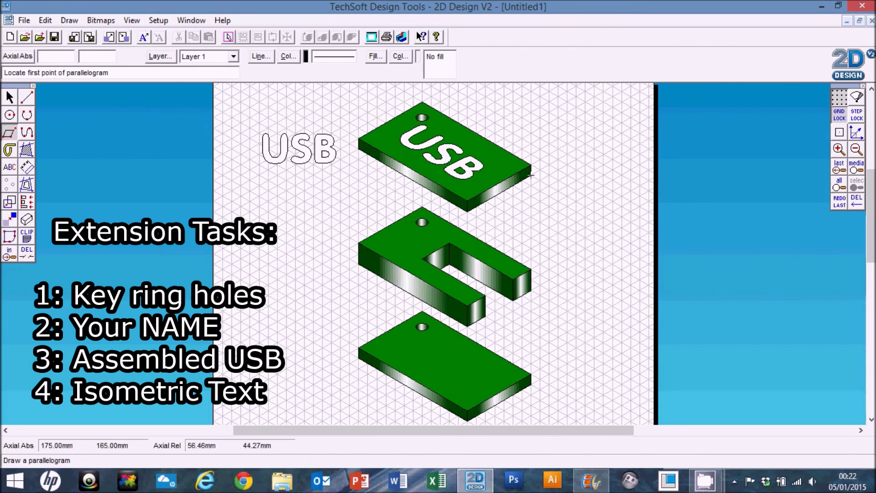
pyautogui.click(630, 191)
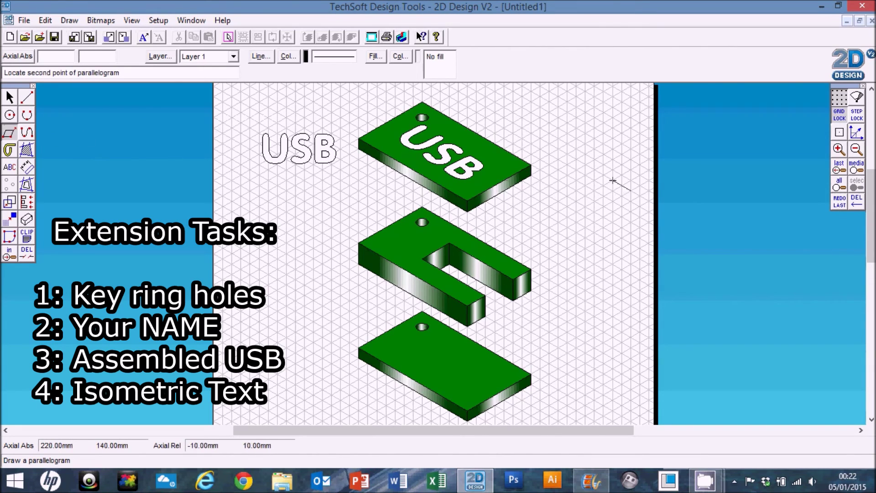
pyautogui.click(631, 179)
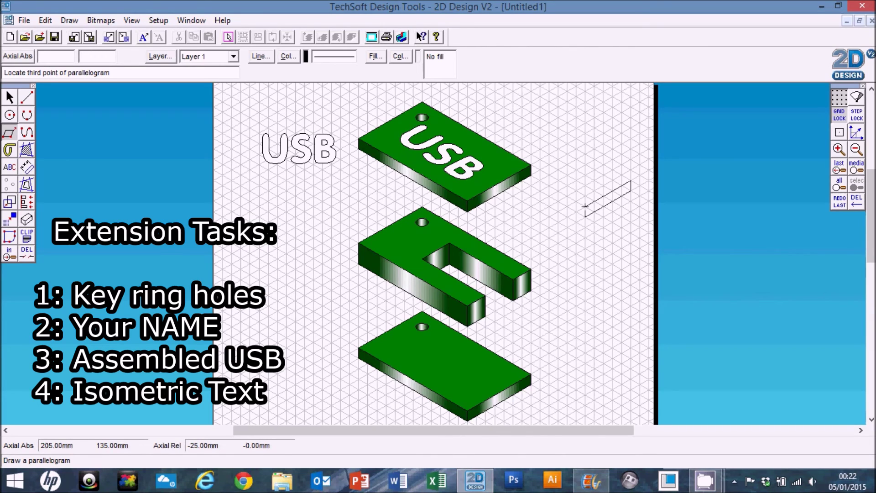
pyautogui.click(567, 217)
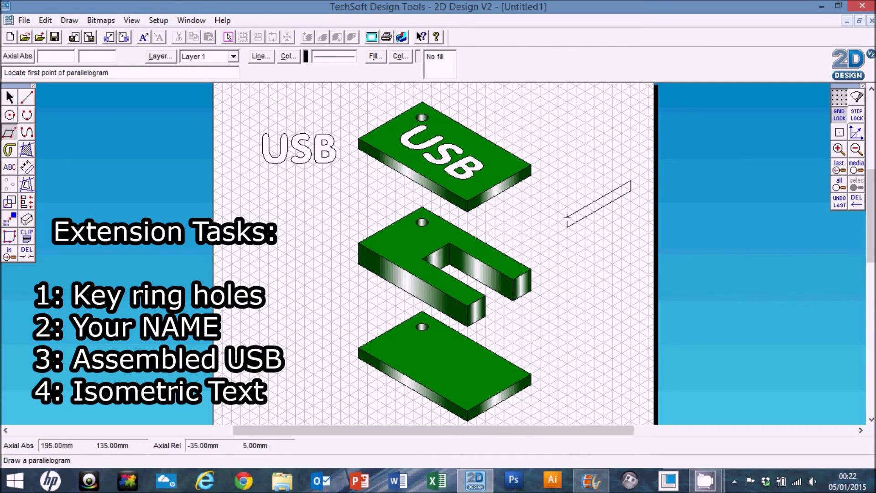
pyautogui.click(630, 181)
pyautogui.click(567, 217)
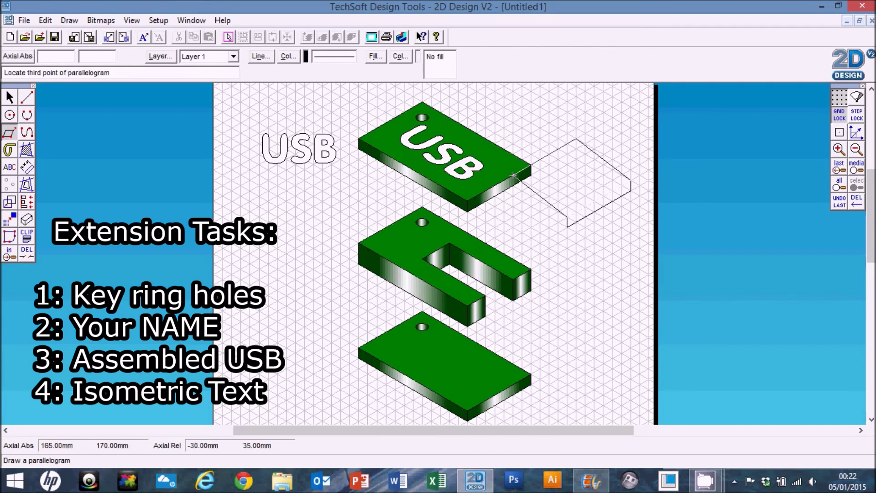
pyautogui.click(459, 153)
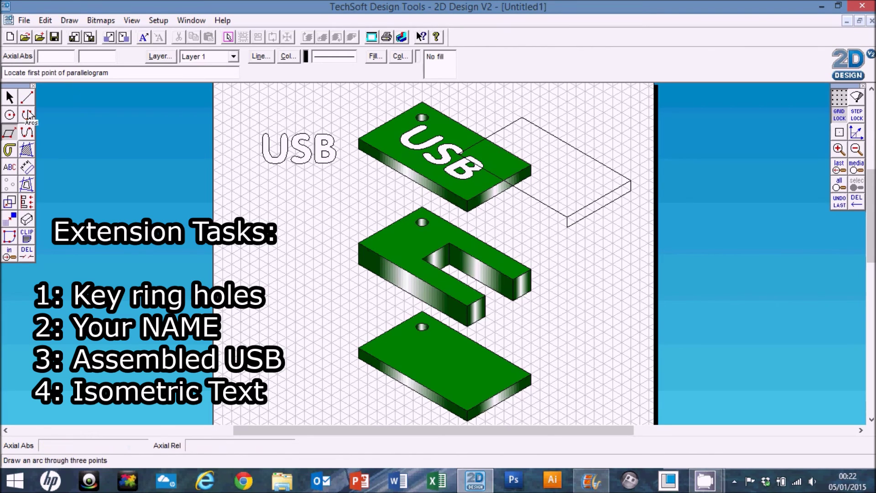
# Move both new parallelograms together into the empty space between the exploded parts and the designer's name.
pyautogui.click(16, 100)
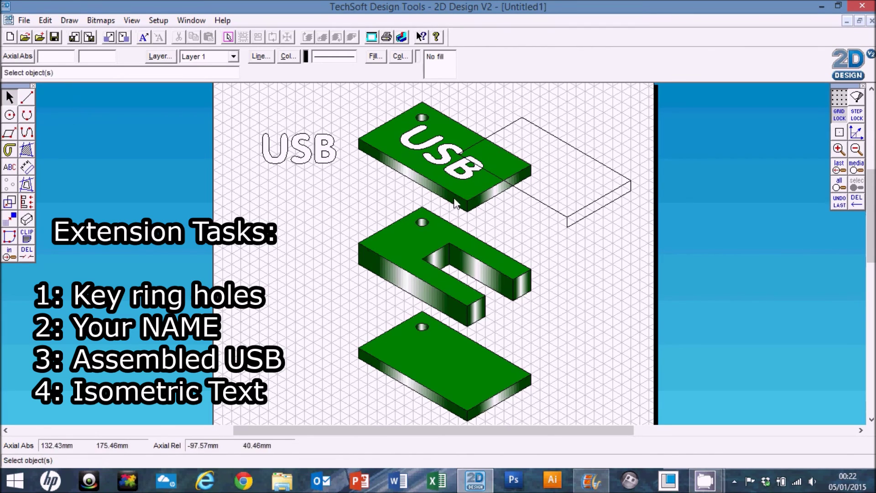
pyautogui.click(571, 214)
pyautogui.moveTo(581, 228); pyautogui.dragTo(582, 229)
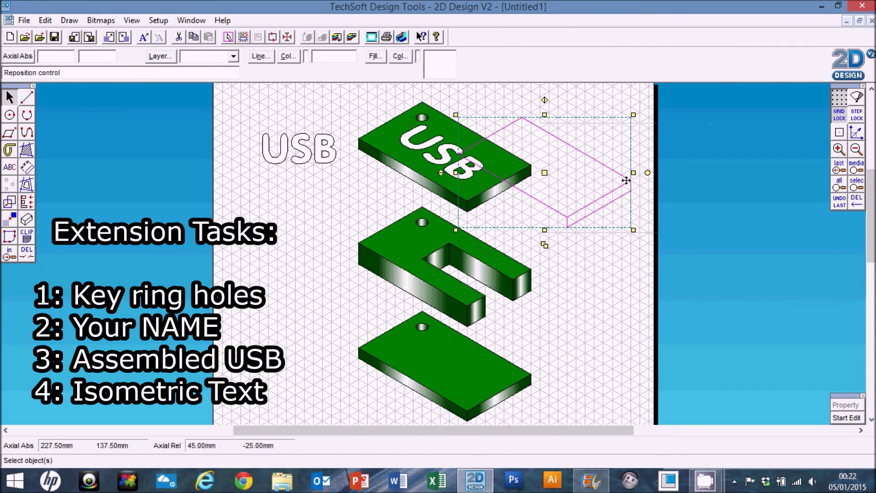
pyautogui.scroll(-3, 251, 261)
pyautogui.scroll(-3, 360, 242)
pyautogui.moveTo(360, 241); pyautogui.dragTo(344, 230)
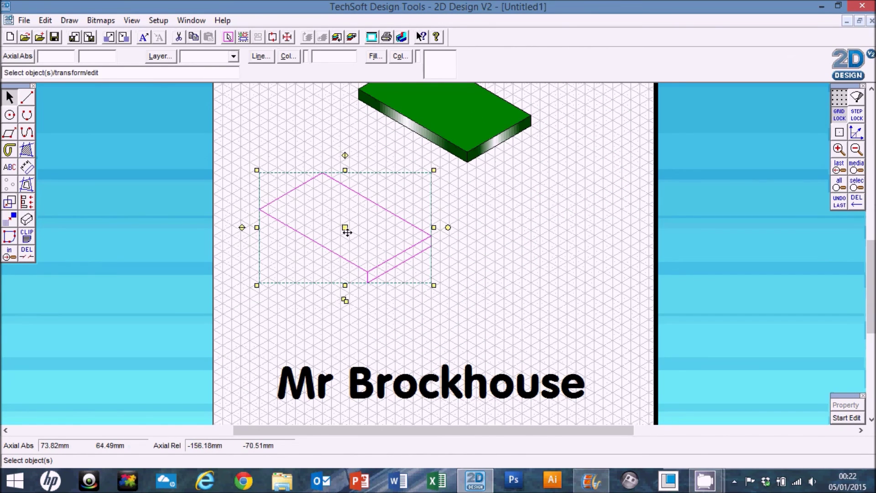
pyautogui.click(514, 264)
# Draw a parallelogram for the long side face of the assembled block's top layer, about 5 mm tall.
pyautogui.click(9, 132)
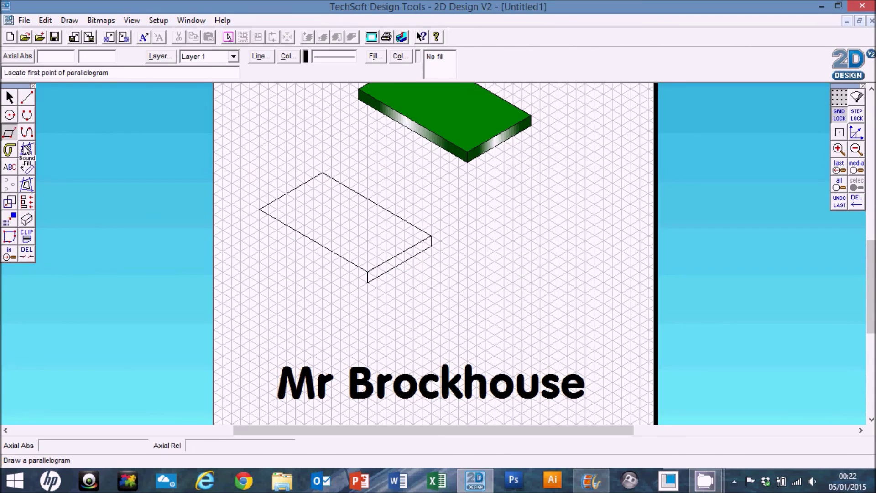
pyautogui.click(367, 282)
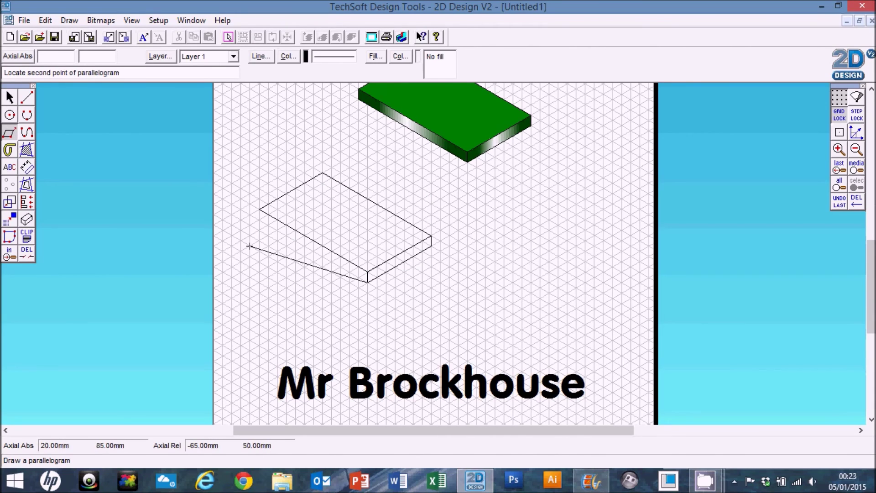
pyautogui.click(259, 220)
pyautogui.click(260, 210)
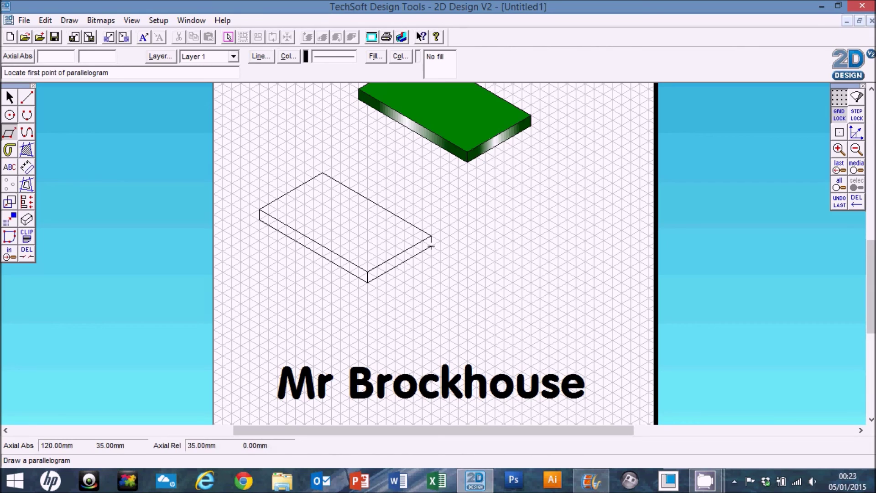
# Draw the end and long side faces of the middle layer, about 10 mm tall, directly under the top layer.
pyautogui.click(431, 268)
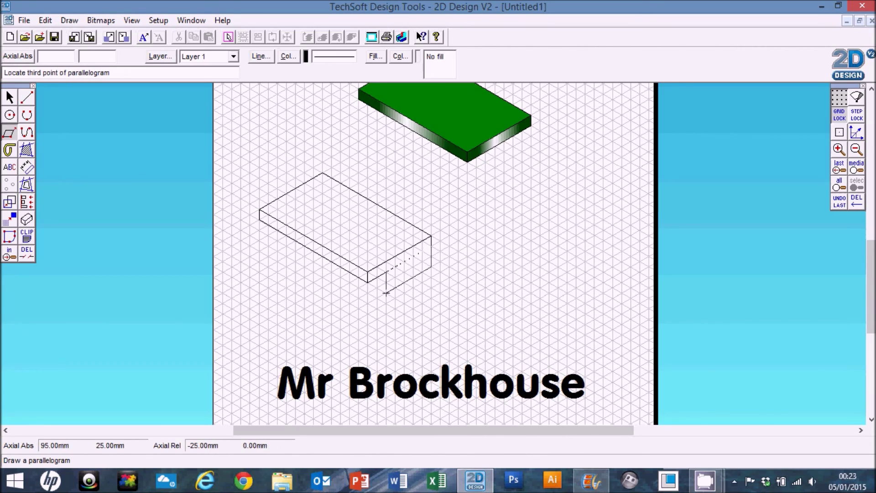
pyautogui.click(367, 303)
pyautogui.click(367, 303)
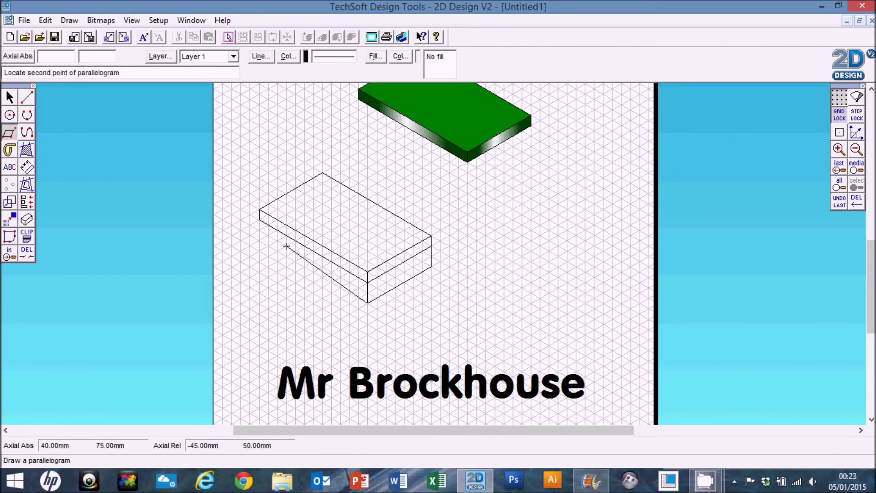
pyautogui.click(260, 240)
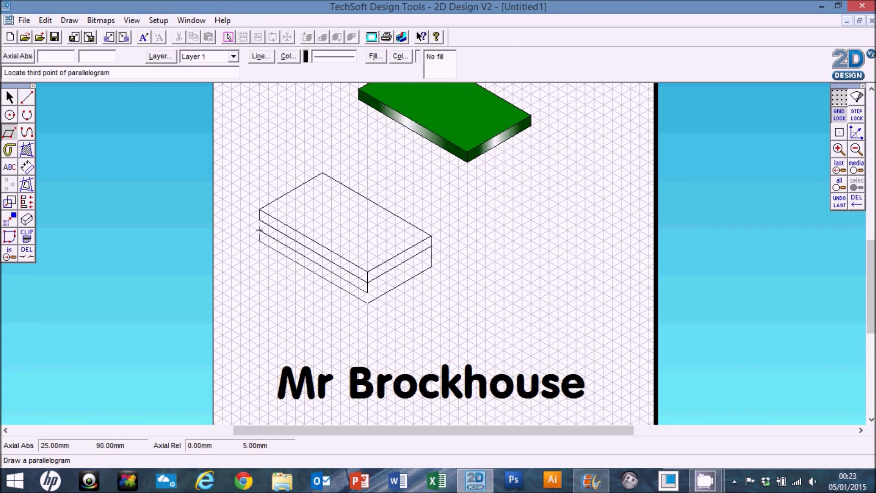
pyautogui.click(260, 220)
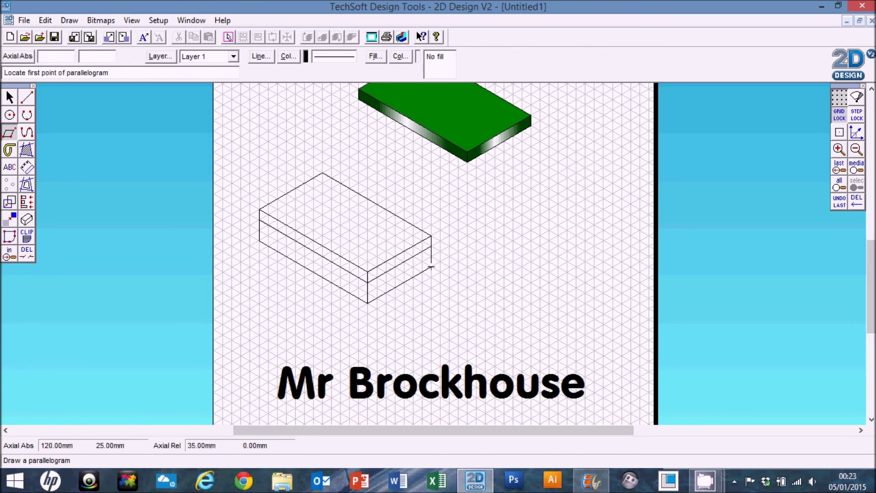
# Draw the end and long side faces of the bottom layer, about 5 mm tall, directly under the middle layer.
pyautogui.click(368, 313)
pyautogui.click(431, 267)
pyautogui.click(367, 304)
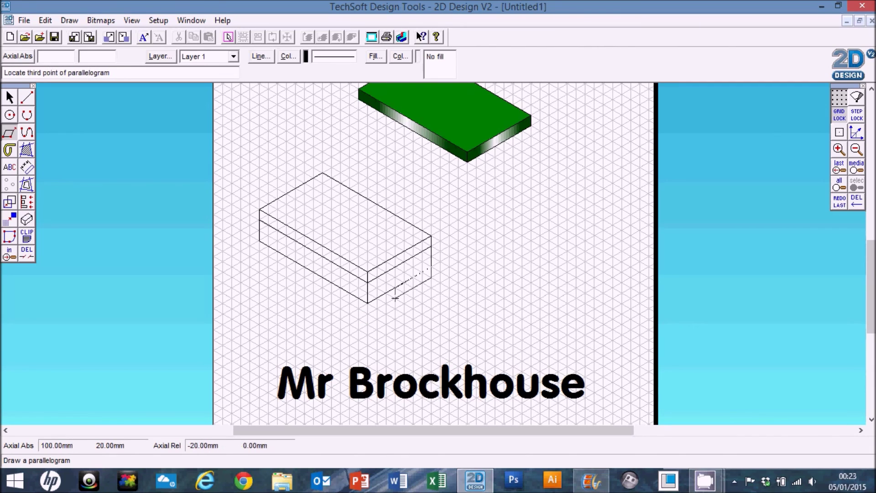
pyautogui.click(367, 313)
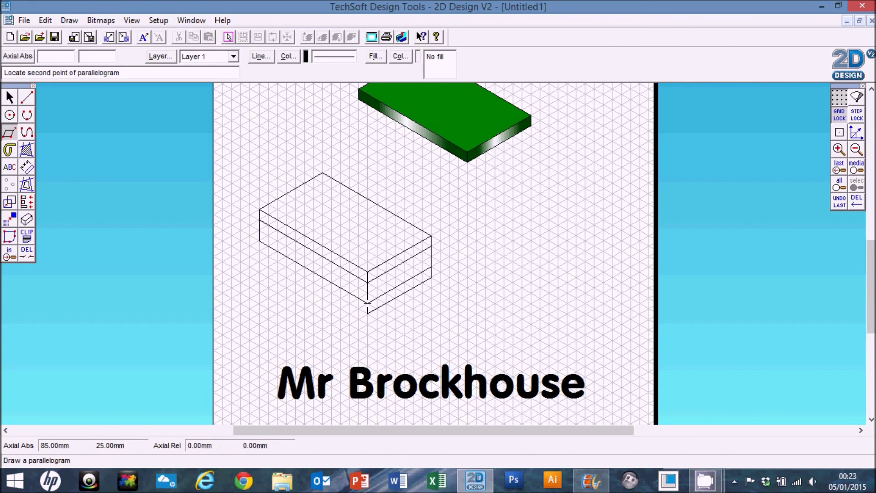
pyautogui.rightClick(248, 255)
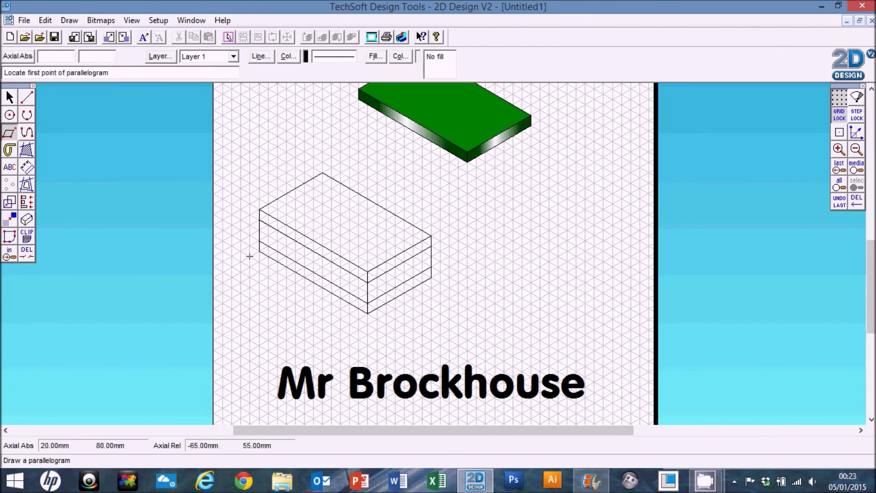
# Boundary fill the end faces of all three assembled layers with the green-to-white gradient, without islands.
pyautogui.doubleClick(26, 151)
pyautogui.click(392, 280)
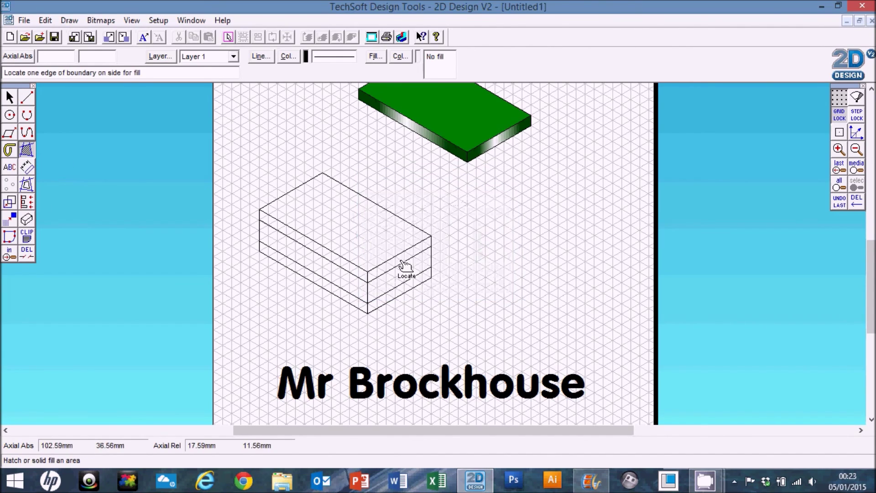
pyautogui.click(402, 264)
pyautogui.click(450, 268)
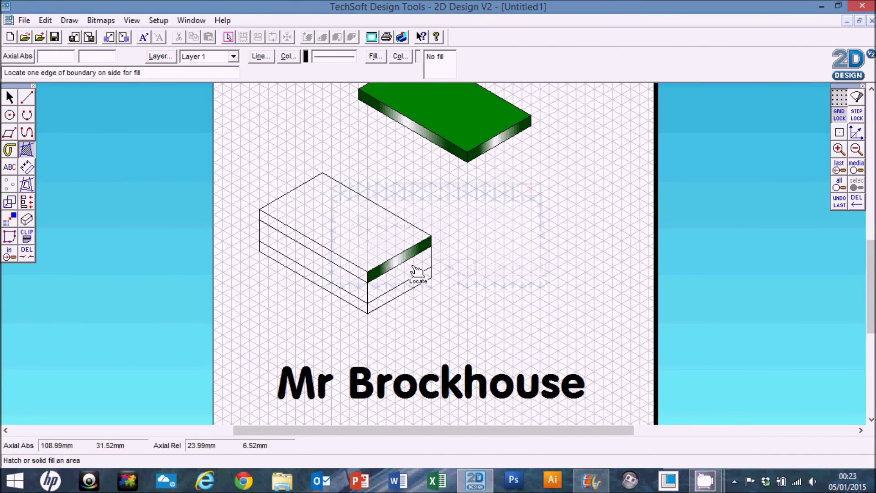
pyautogui.click(419, 269)
pyautogui.click(452, 271)
pyautogui.click(411, 293)
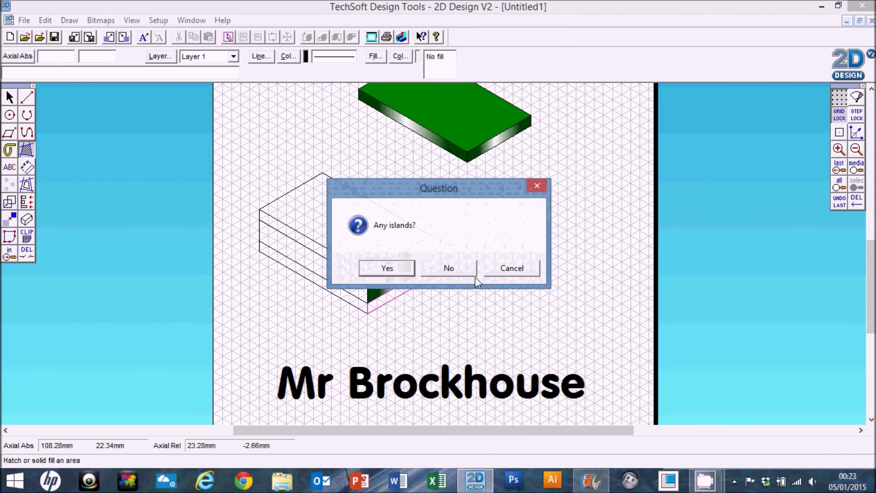
pyautogui.click(461, 273)
# Boundary fill the long side faces of all three assembled layers with the same gradient, without islands.
pyautogui.click(364, 276)
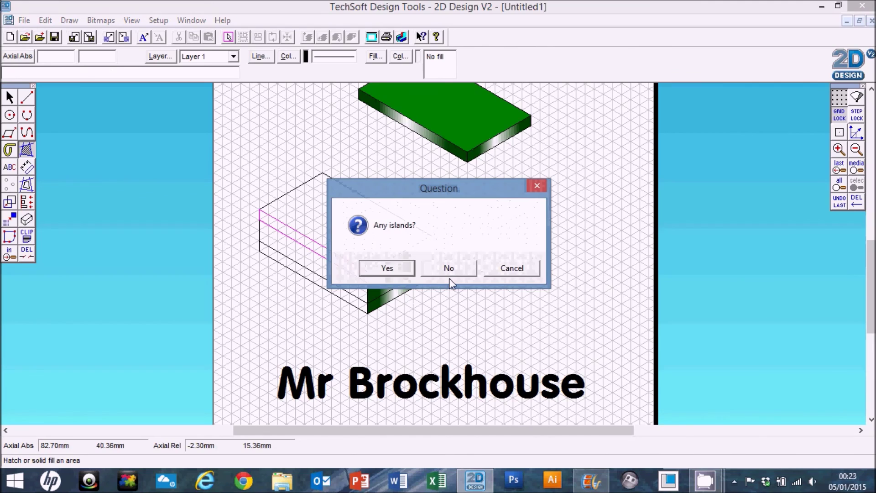
pyautogui.click(449, 270)
pyautogui.click(367, 302)
pyautogui.click(438, 272)
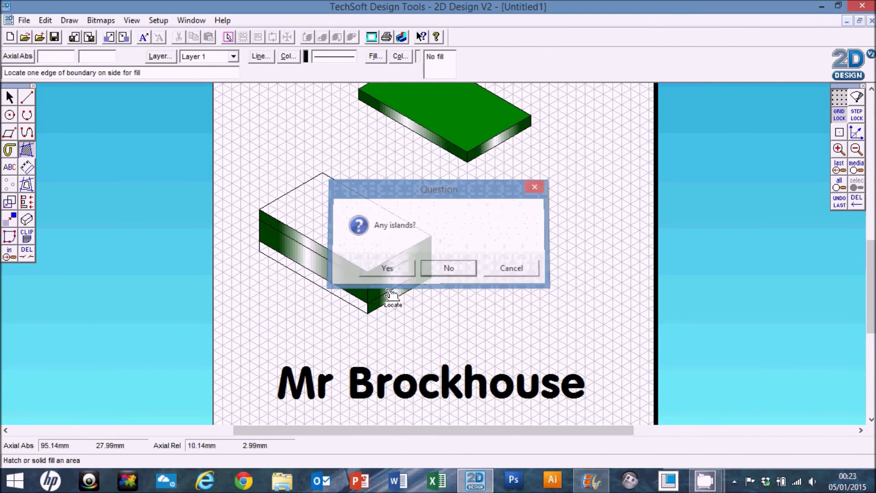
pyautogui.click(368, 311)
pyautogui.click(436, 272)
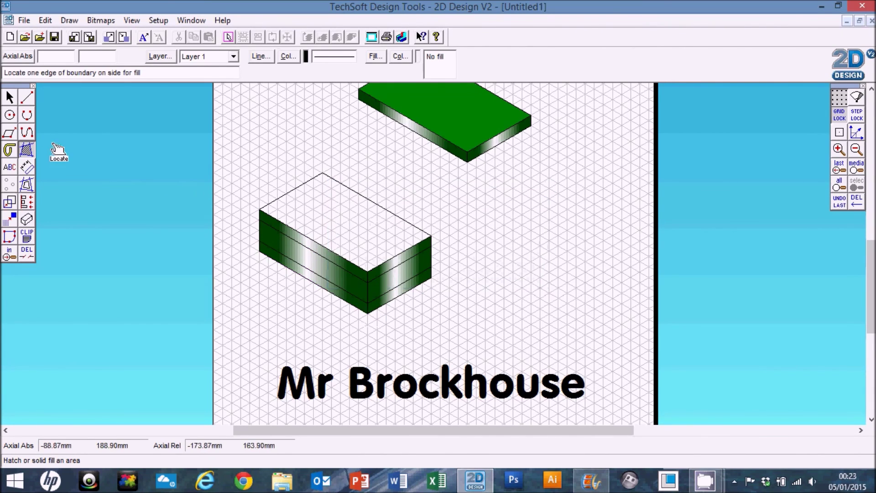
# Boundary fill the top face of the assembled case with solid green, without islands.
pyautogui.rightClick(26, 149)
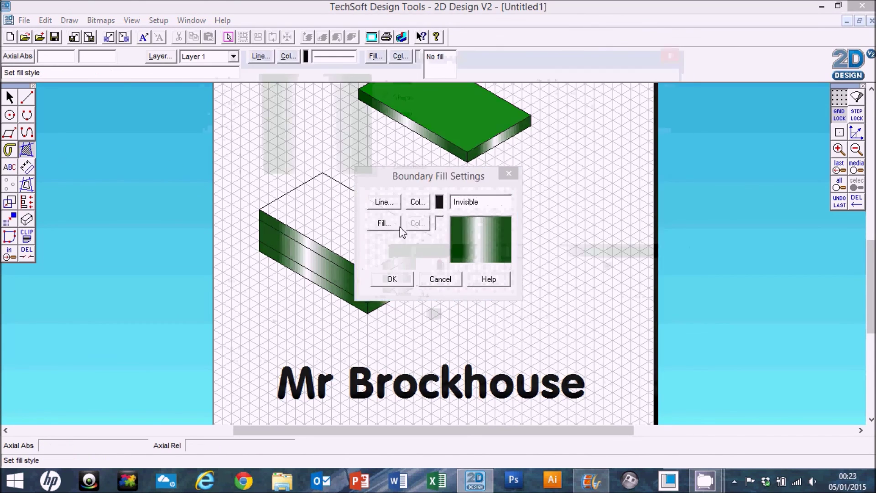
pyautogui.click(397, 223)
pyautogui.click(207, 88)
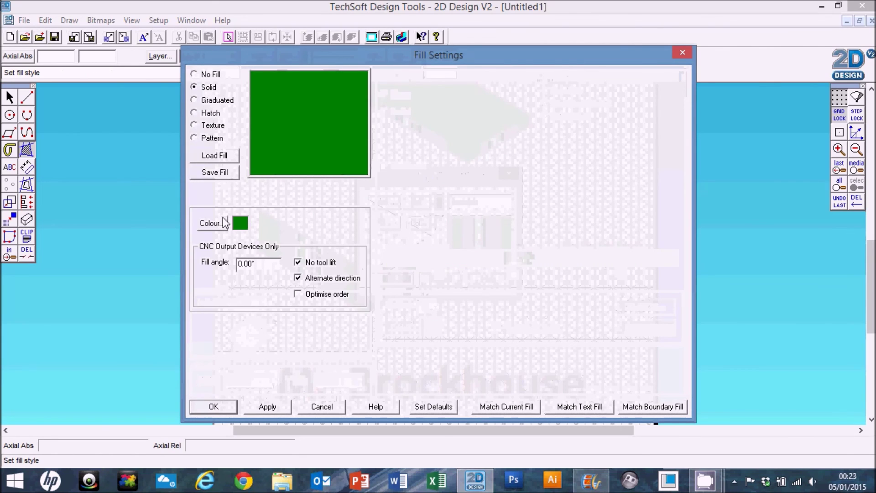
pyautogui.click(214, 407)
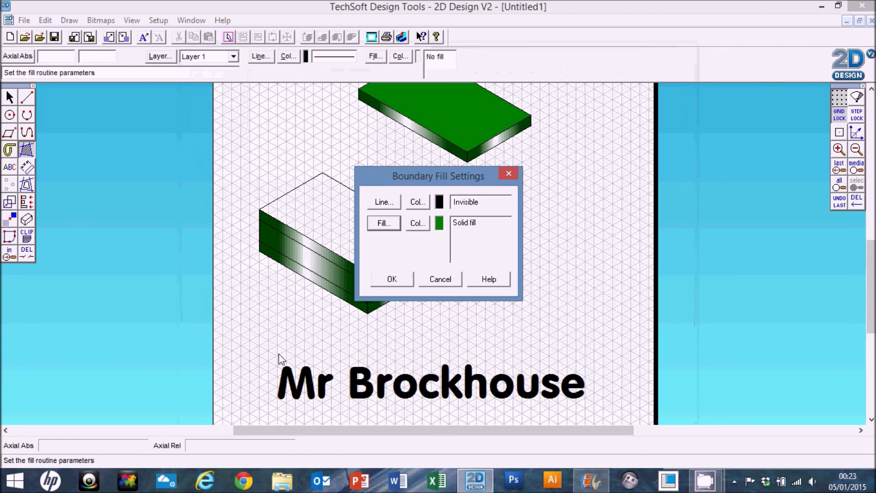
pyautogui.click(397, 274)
pyautogui.click(381, 253)
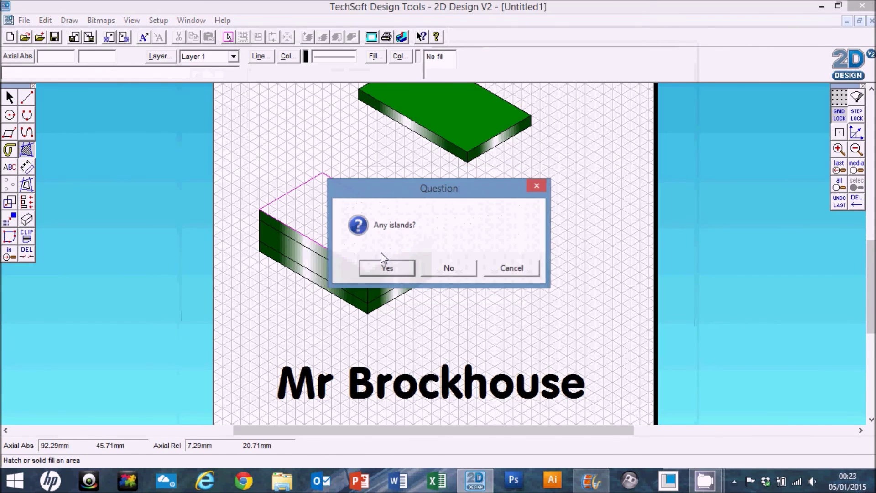
pyautogui.click(455, 268)
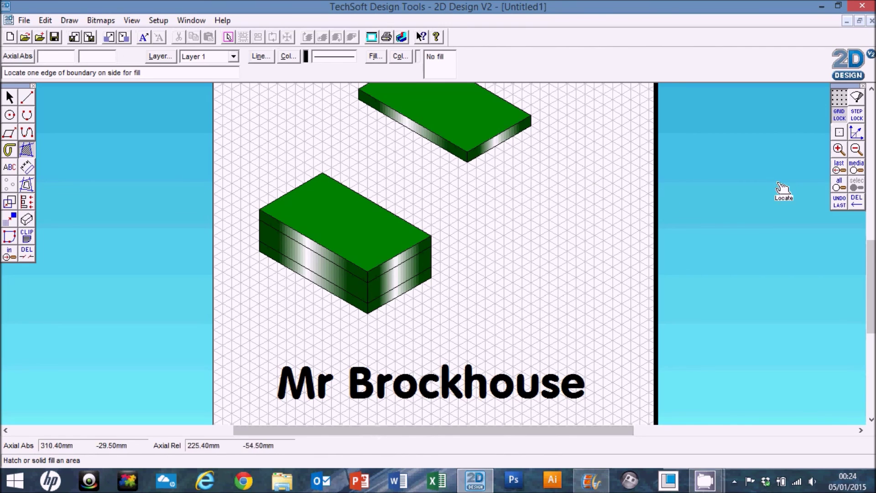
# Select the flat outlined "USB" text beside the top layer of the exploded view.
pyautogui.click(852, 151)
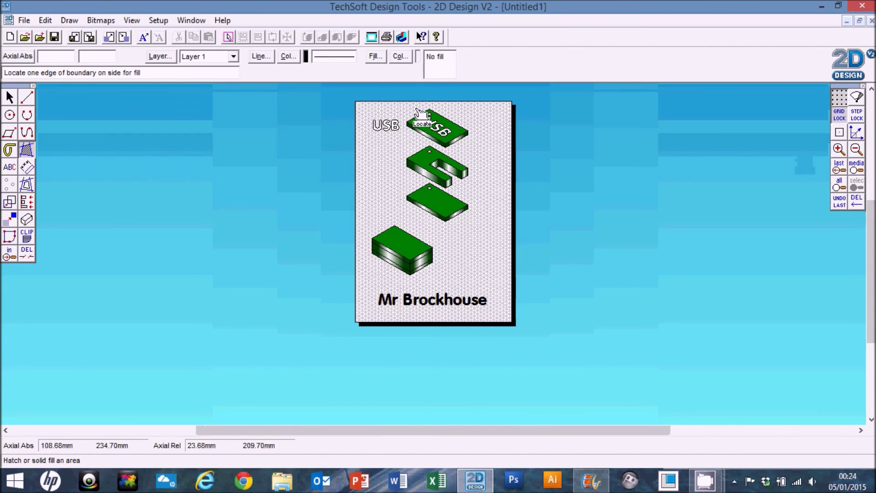
pyautogui.click(838, 151)
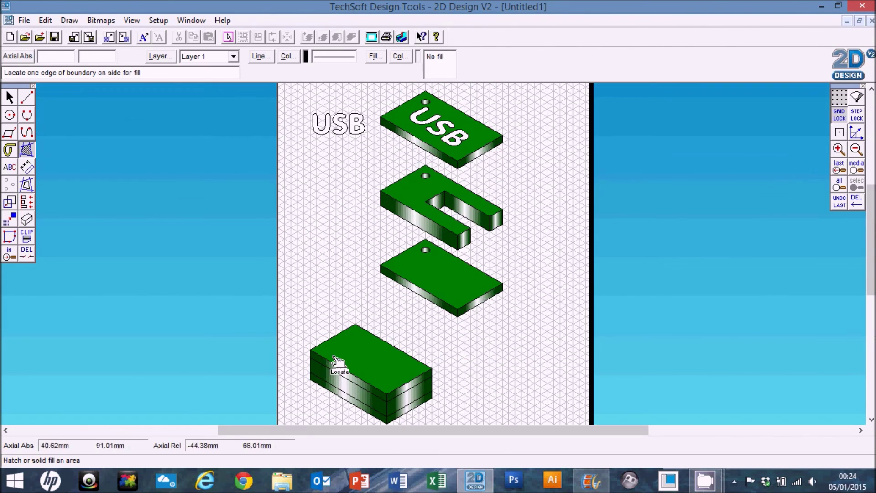
pyautogui.click(9, 98)
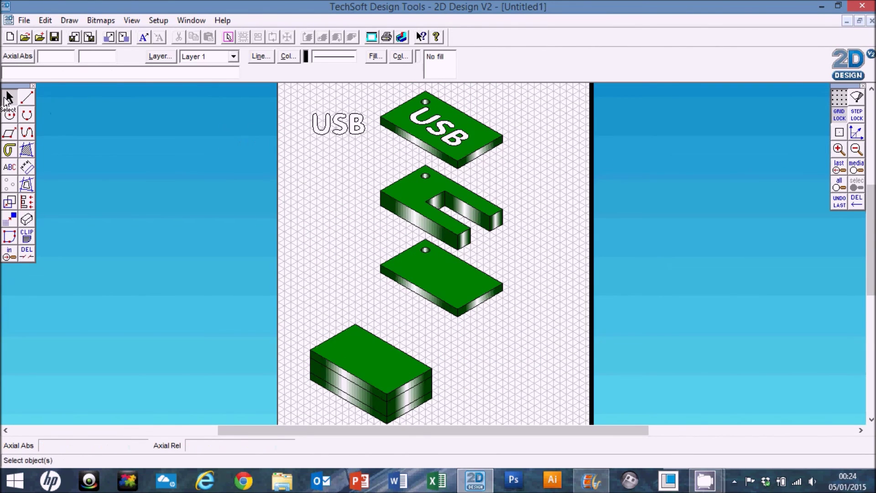
pyautogui.click(321, 132)
pyautogui.click(326, 138)
pyautogui.scroll(-3, 475, 244)
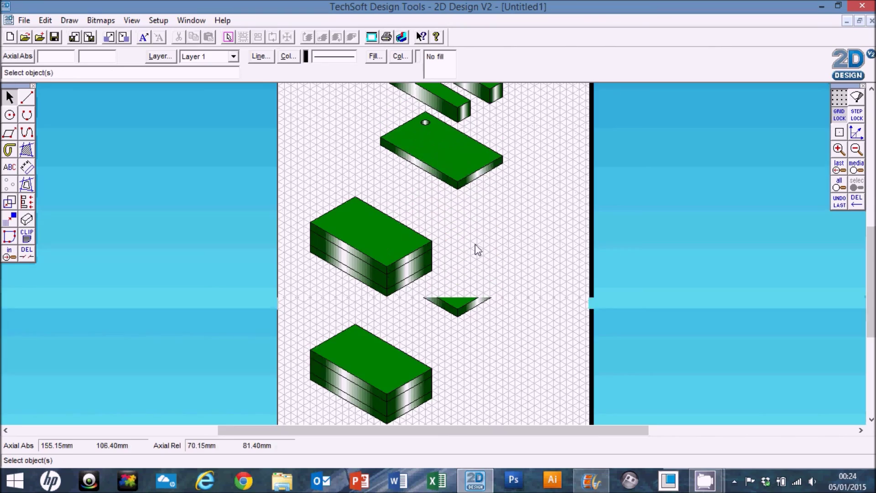